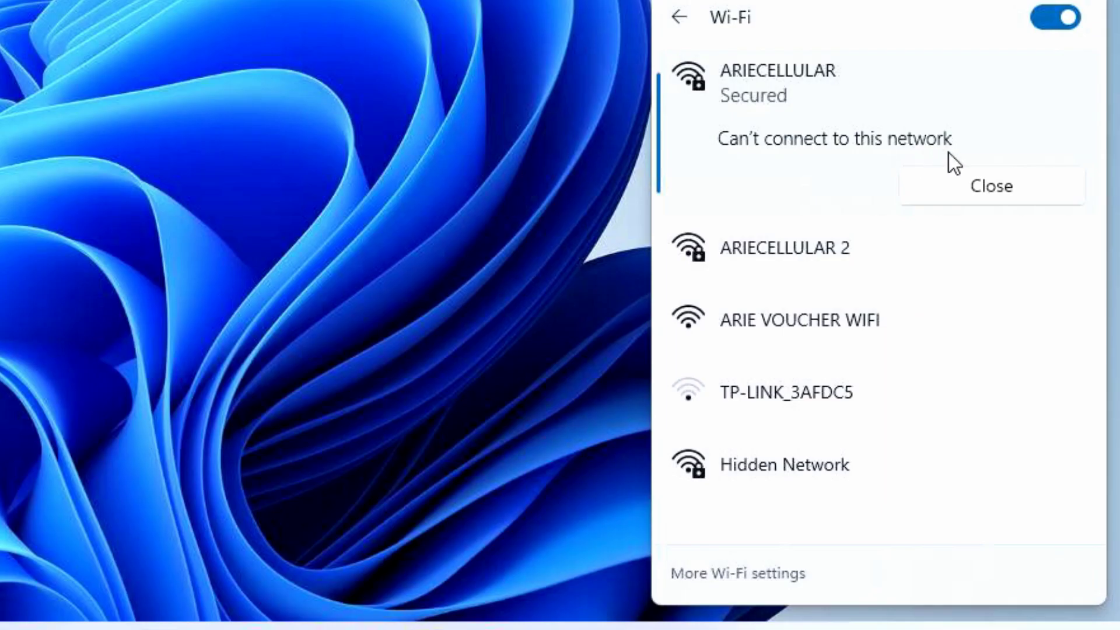
- Try to connect to the ARIECELLULAR Wi-Fi network again and close the list of available networks
{"action": "left_click", "coordinate": [957, 184]}
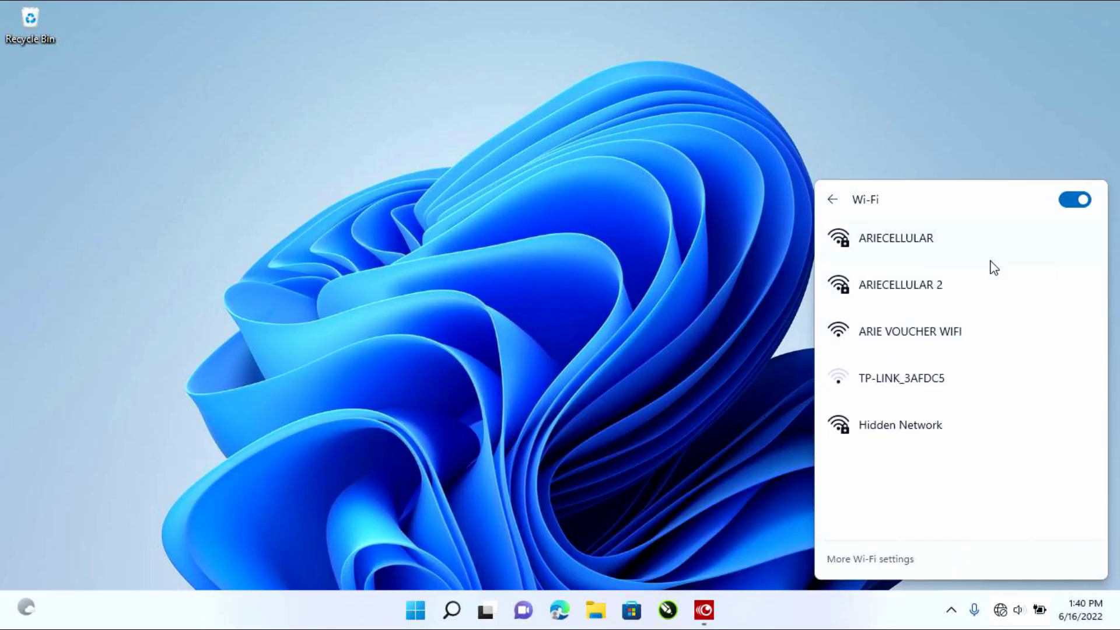
{"action": "left_click", "coordinate": [986, 252]}
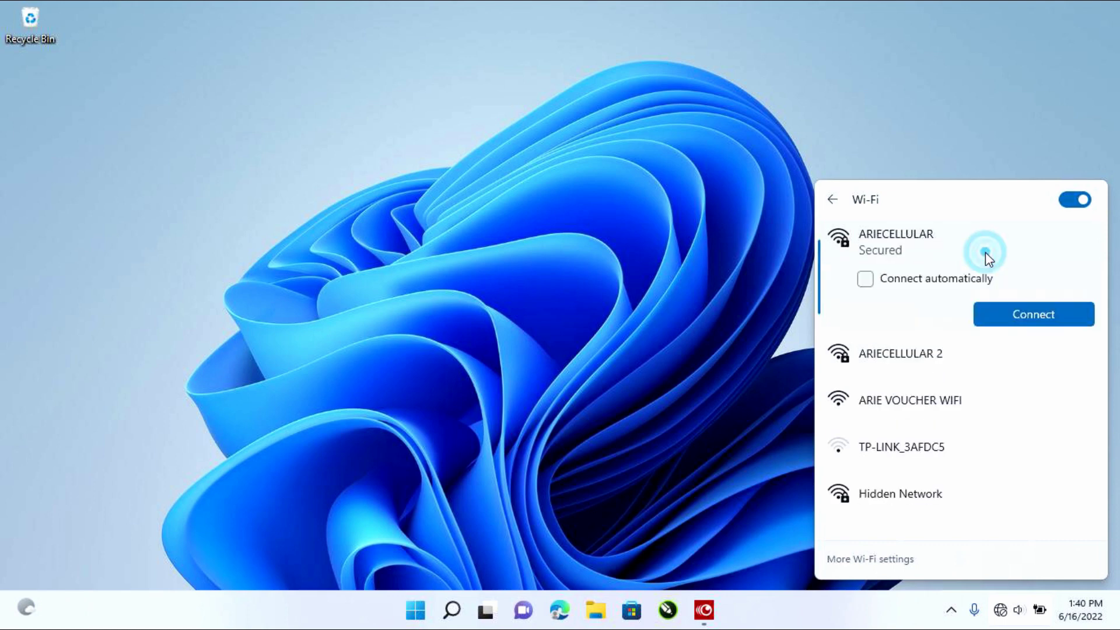
{"action": "left_click", "coordinate": [1017, 308]}
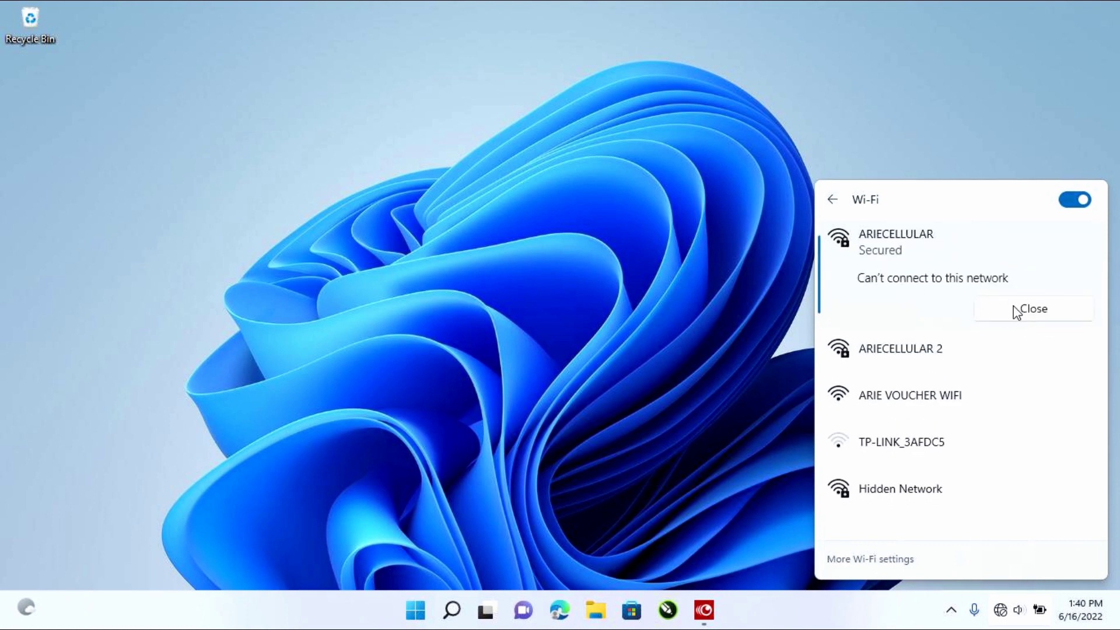
{"action": "left_click", "coordinate": [1016, 308]}
{"action": "left_click", "coordinate": [748, 248]}
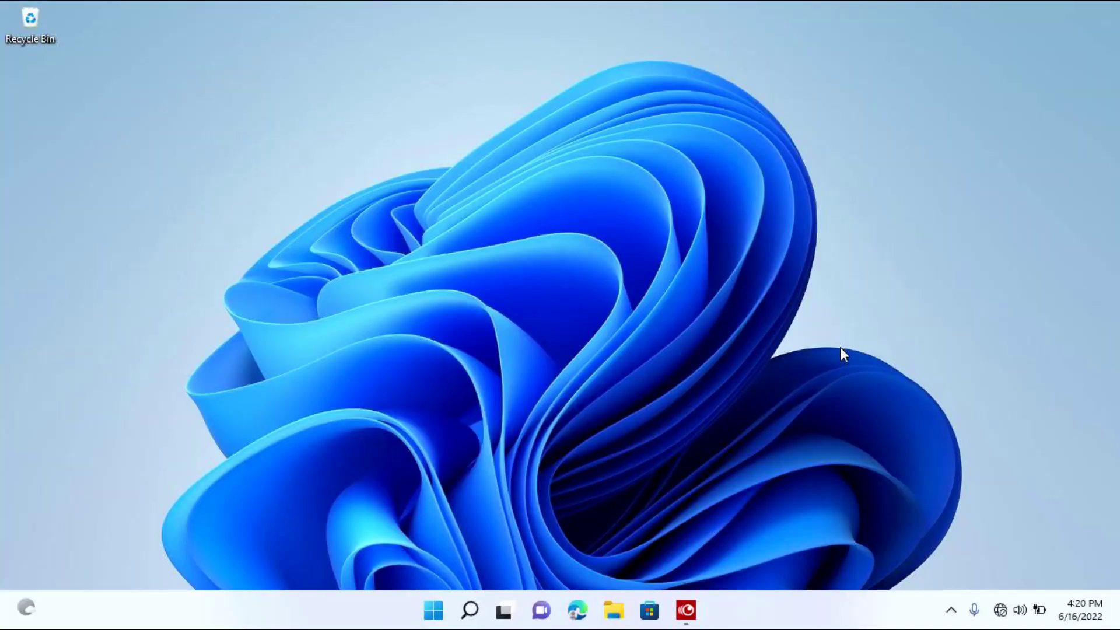
- Search the system for Control Panel, open it and maximize its window
{"action": "left_click", "coordinate": [679, 264]}
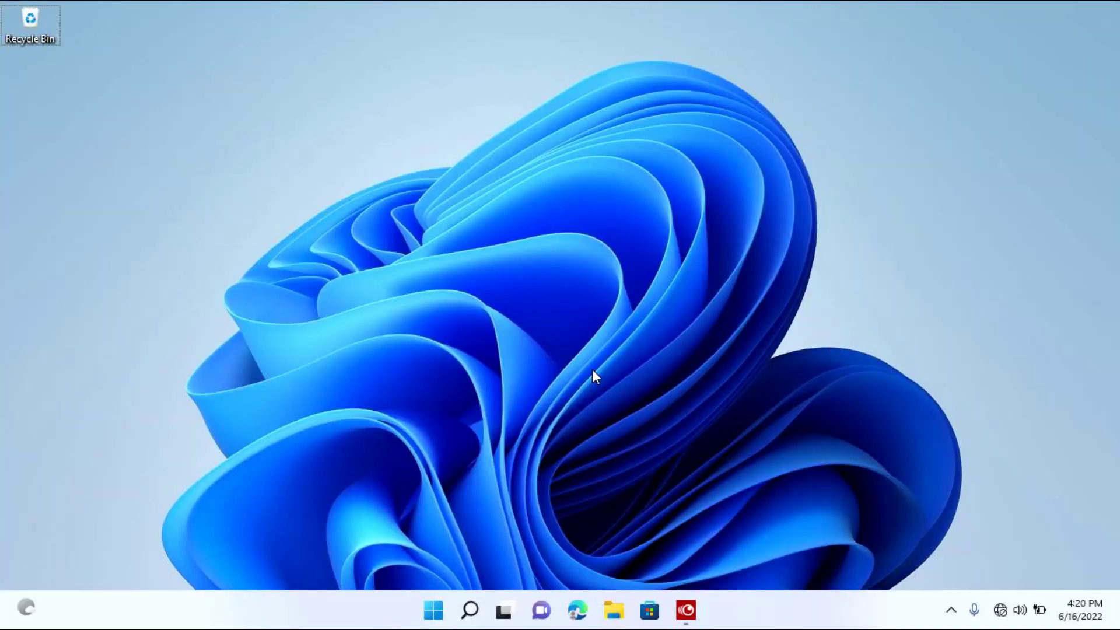
{"action": "left_click", "coordinate": [442, 595]}
{"action": "left_click", "coordinate": [549, 77]}
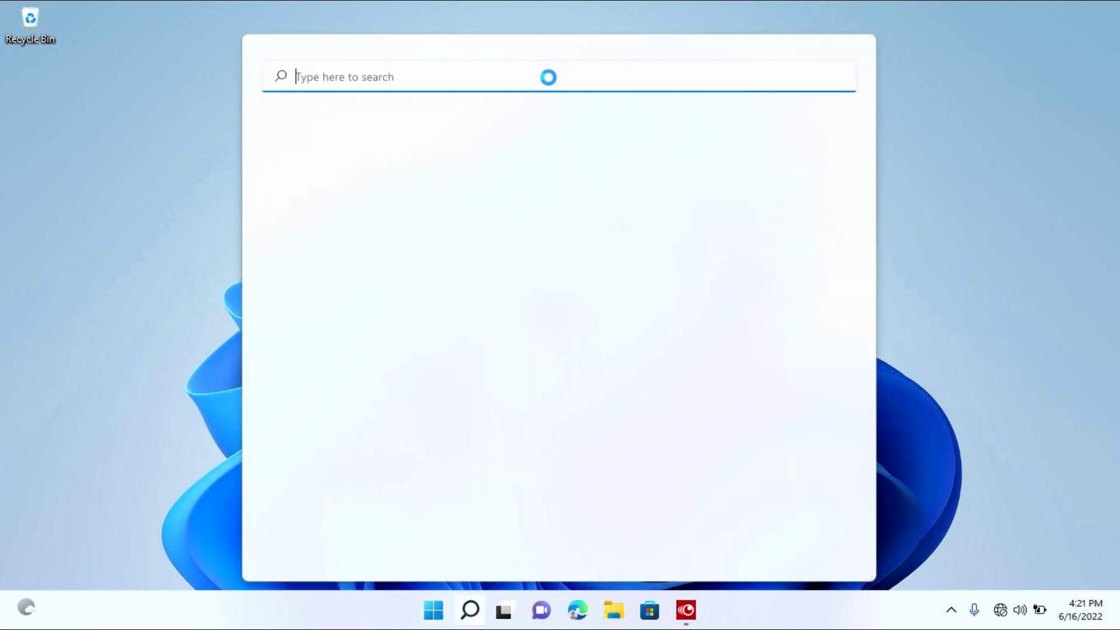
{"action": "type", "text": "CO"}
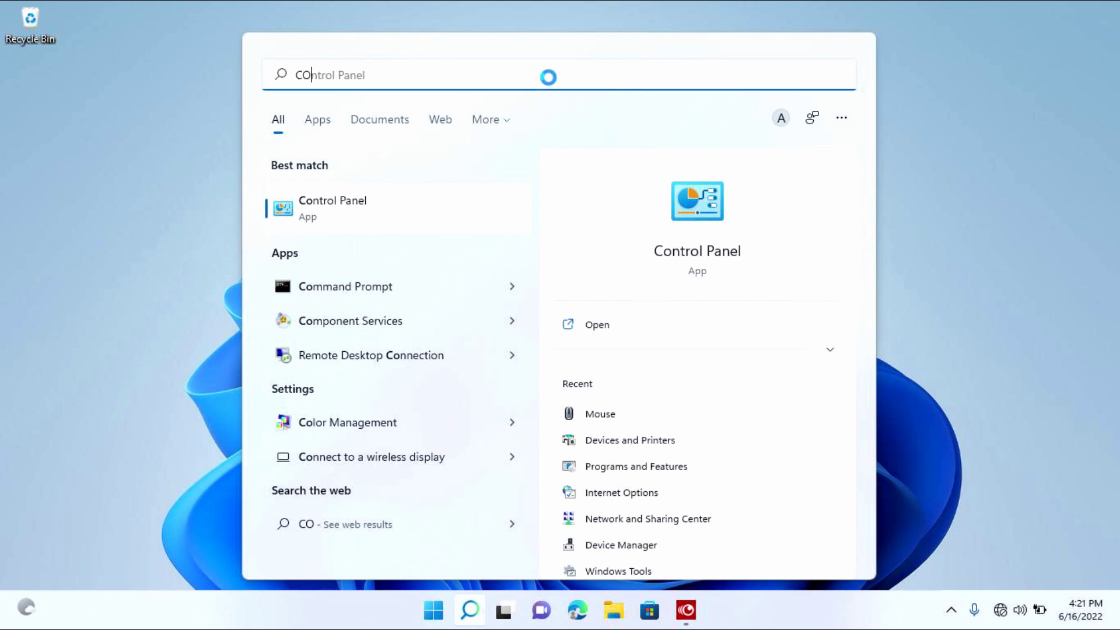
{"action": "type", "text": "NTR"}
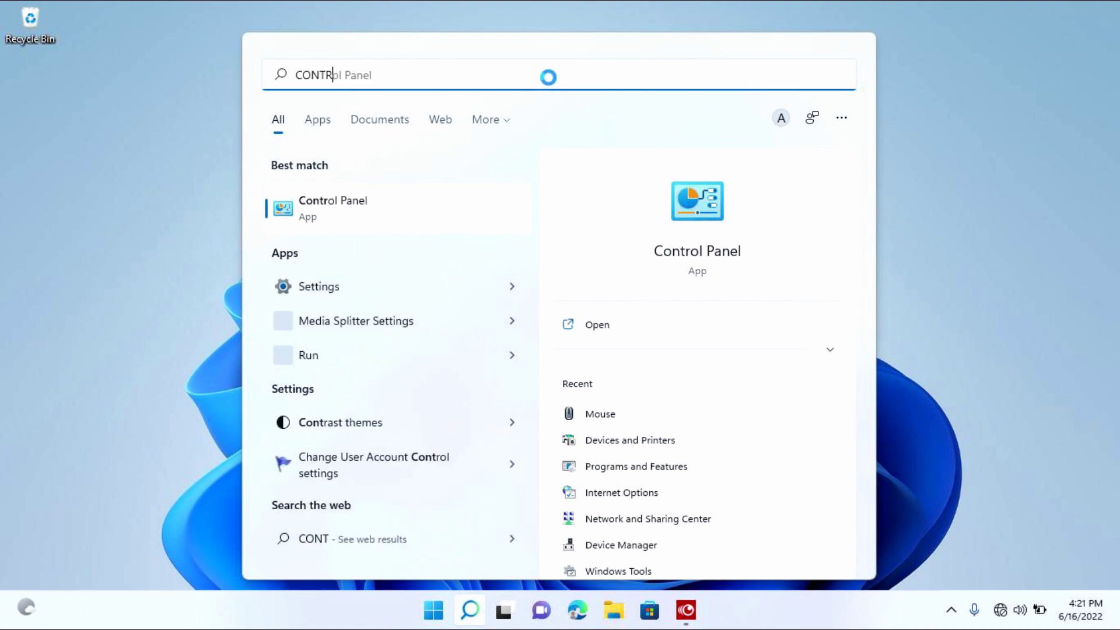
{"action": "left_click", "coordinate": [333, 217]}
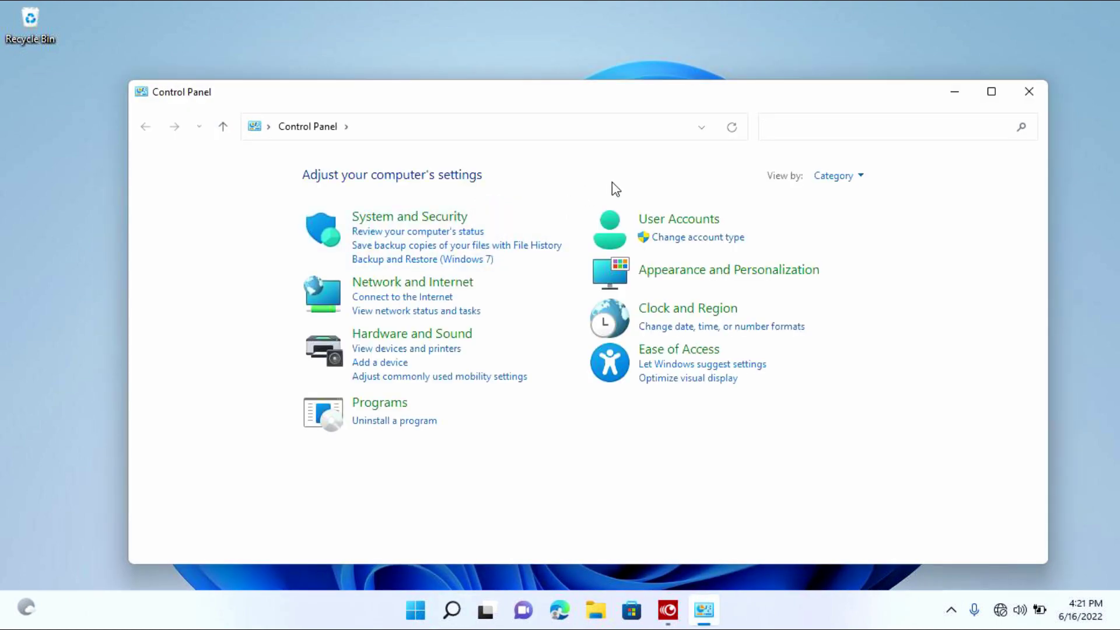
{"action": "left_click", "coordinate": [990, 98]}
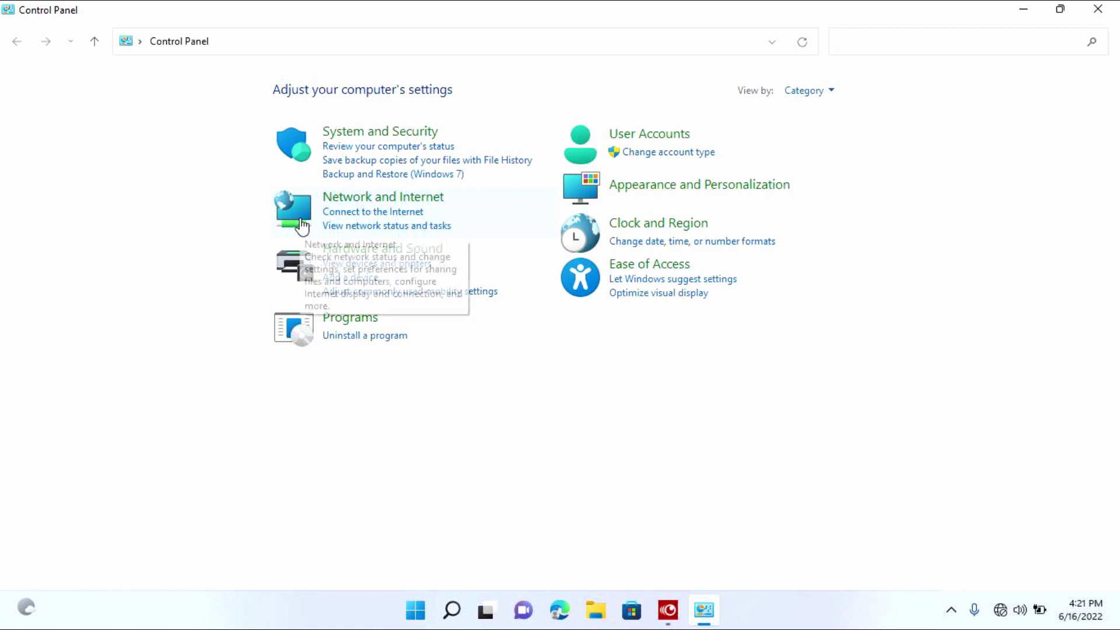
- Go to the adapter settings of the Network and Sharing Center and maximize the Network Connections window
{"action": "left_click", "coordinate": [372, 204]}
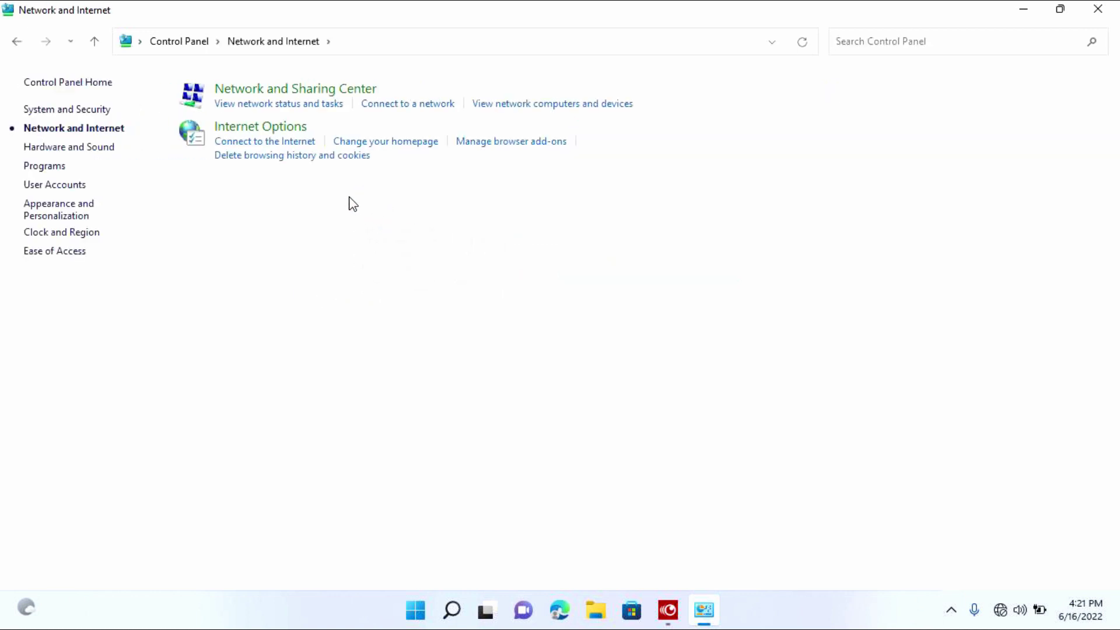
{"action": "left_click", "coordinate": [257, 94]}
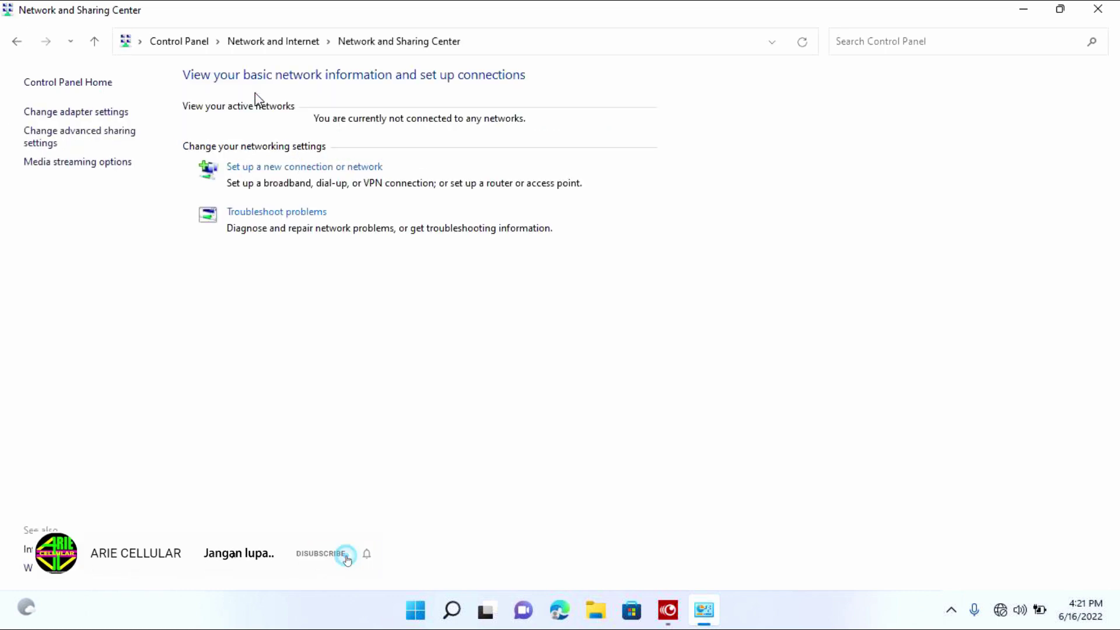
{"action": "left_click", "coordinate": [88, 116]}
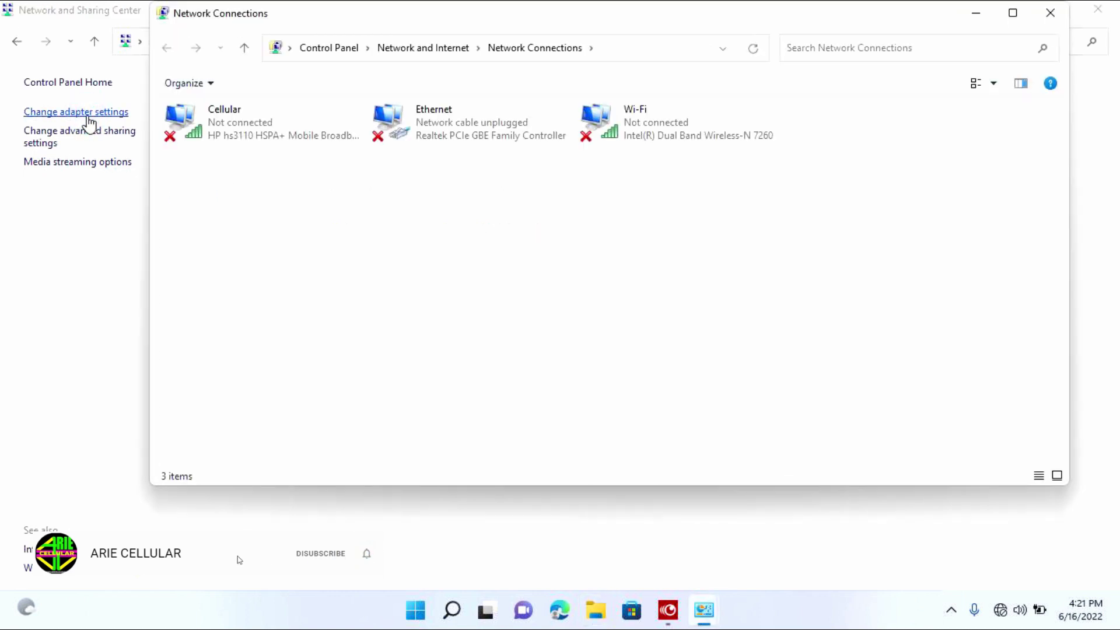
{"action": "left_click", "coordinate": [1018, 18]}
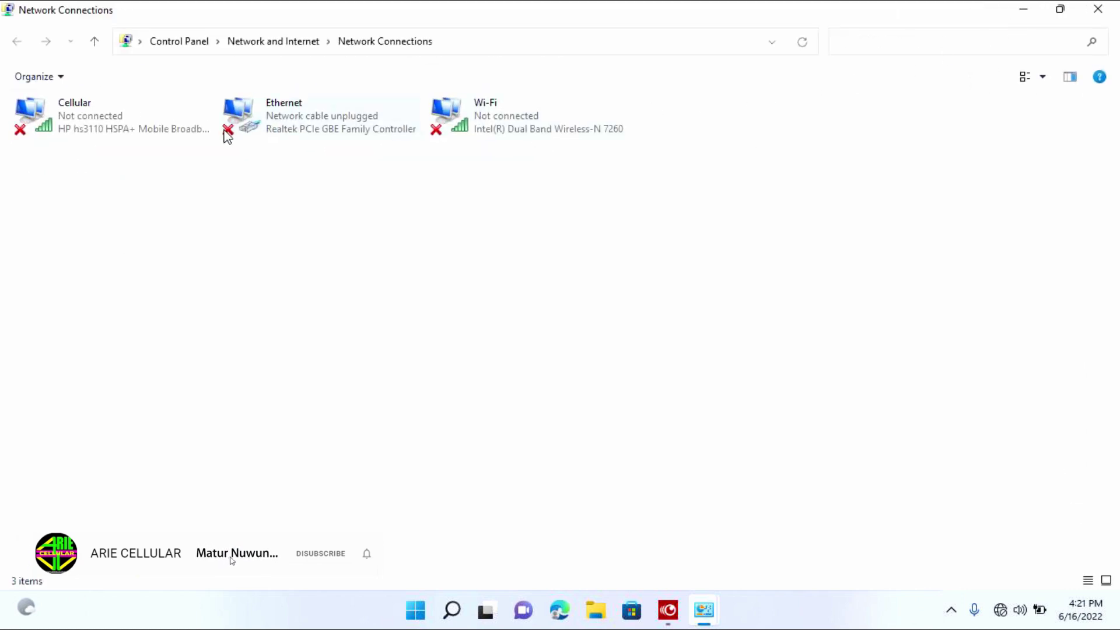
- Open the Internet Protocol Version 4 (TCP/IPv4) properties of the Wi-Fi adapter
{"action": "right_click", "coordinate": [478, 124]}
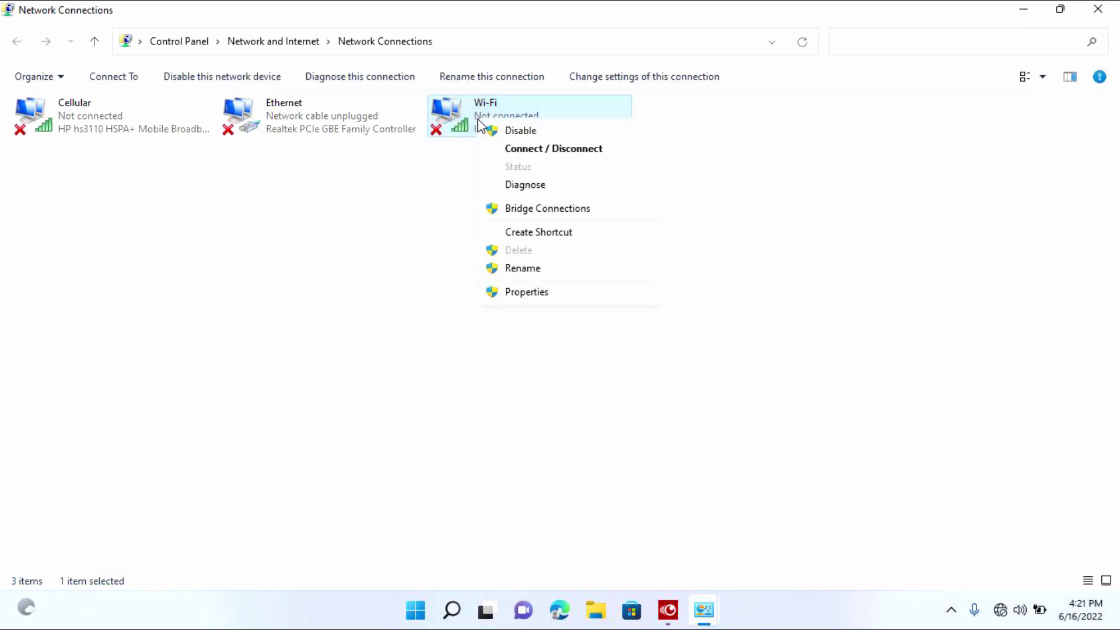
{"action": "left_click", "coordinate": [518, 292]}
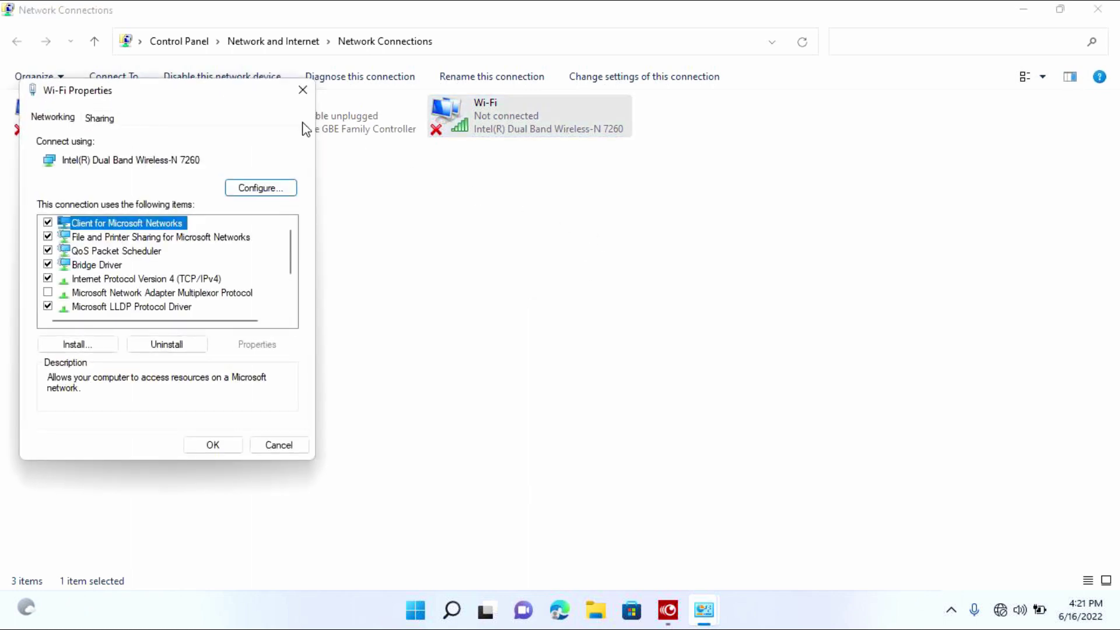
{"action": "left_click_drag", "start_coordinate": [195, 91], "coordinate": [553, 84]}
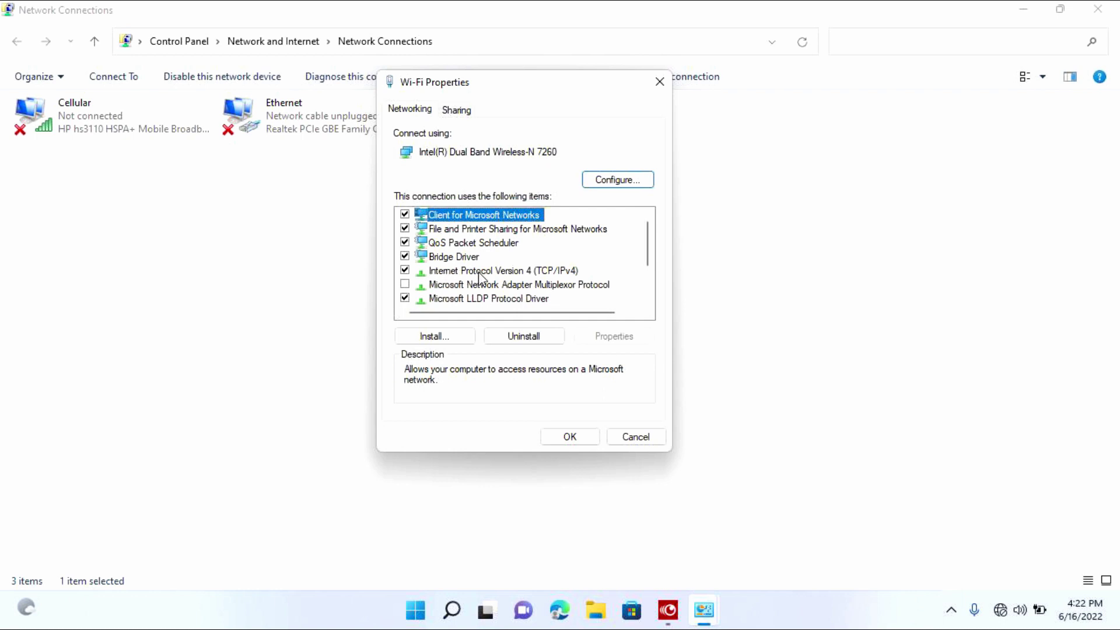
{"action": "double_click", "coordinate": [539, 270]}
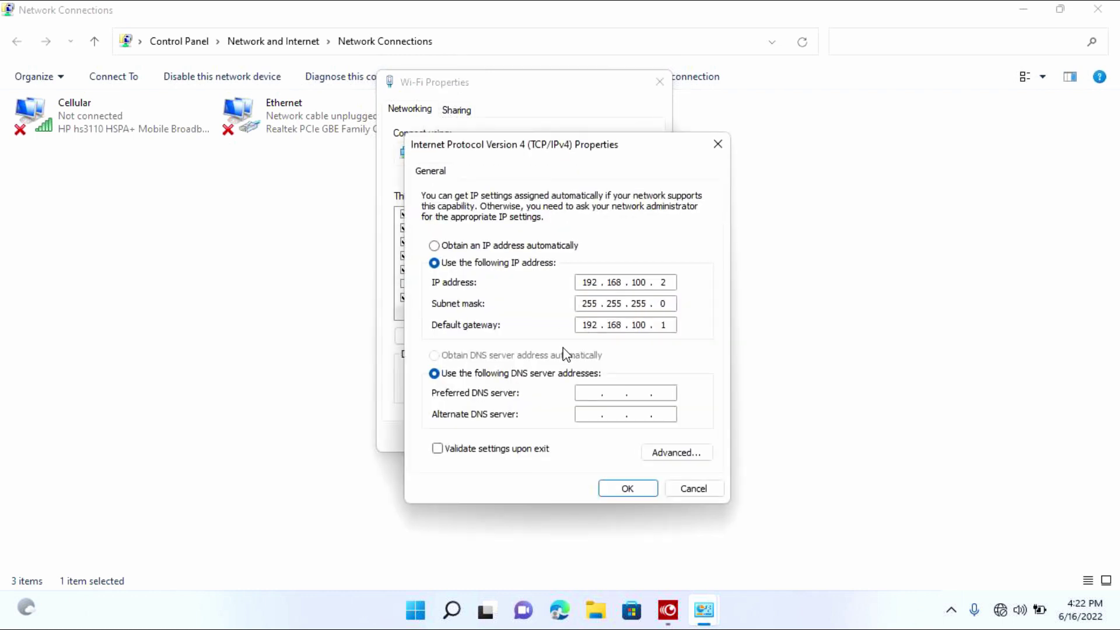
- Set the adapter to obtain its IP address and DNS server address automatically, save the properties and close the network windows
{"action": "left_click", "coordinate": [435, 246]}
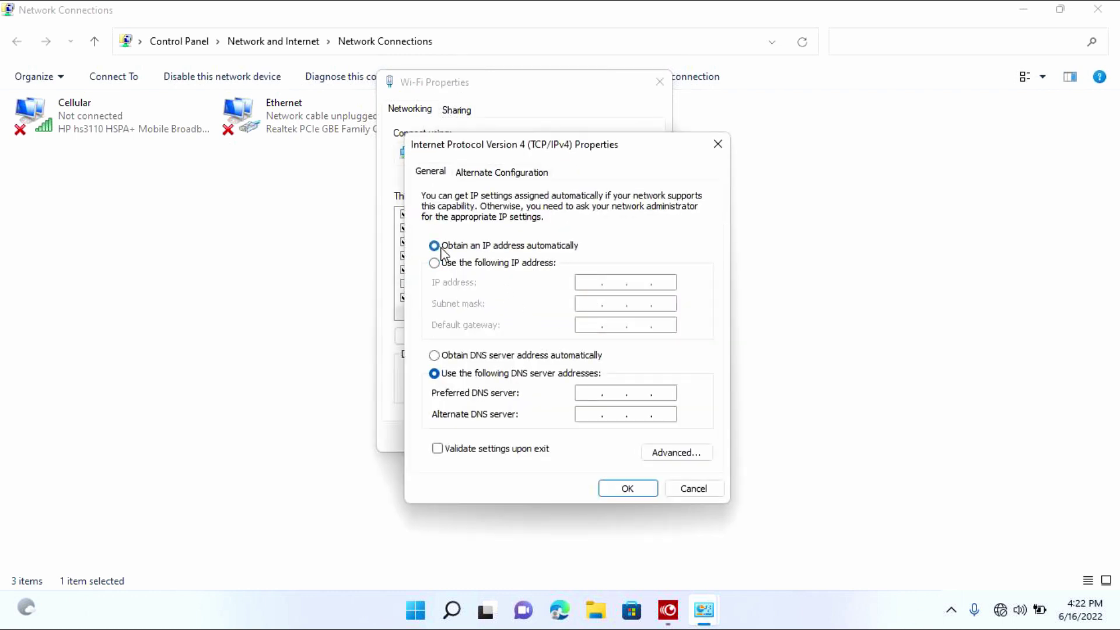
{"action": "left_click", "coordinate": [484, 357]}
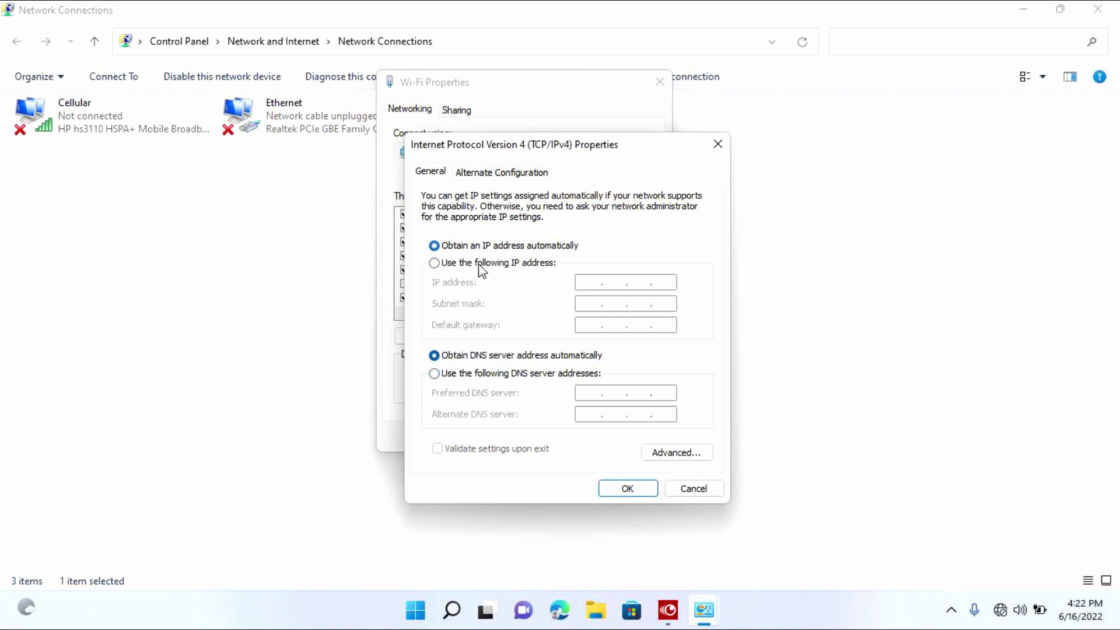
{"action": "left_click", "coordinate": [645, 493]}
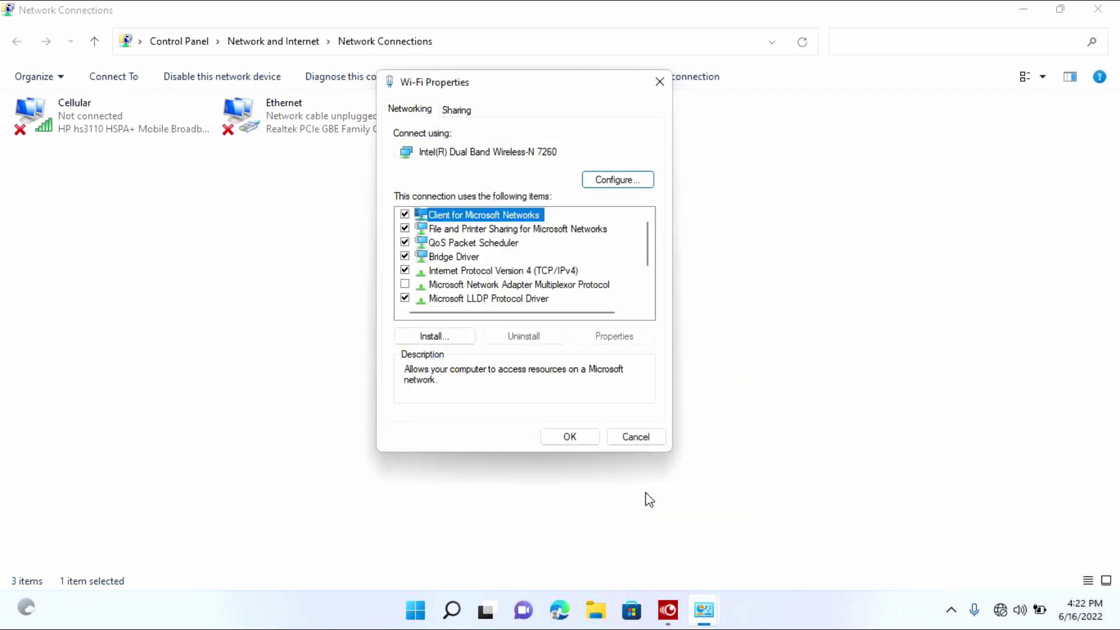
{"action": "left_click", "coordinate": [570, 437]}
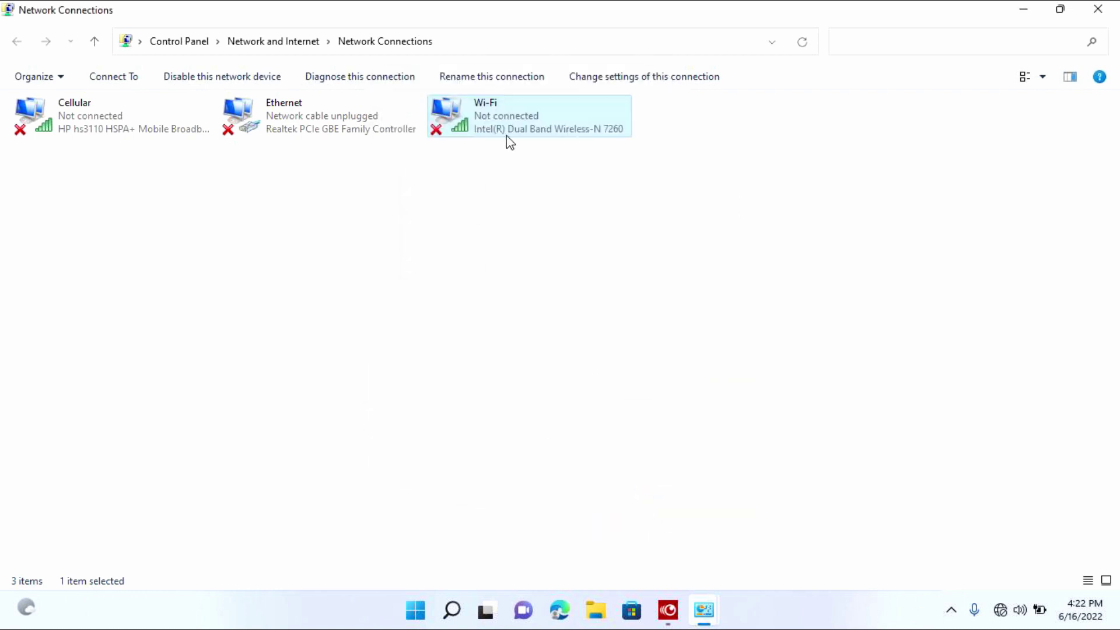
{"action": "left_click", "coordinate": [1098, 9]}
{"action": "left_click", "coordinate": [1098, 8]}
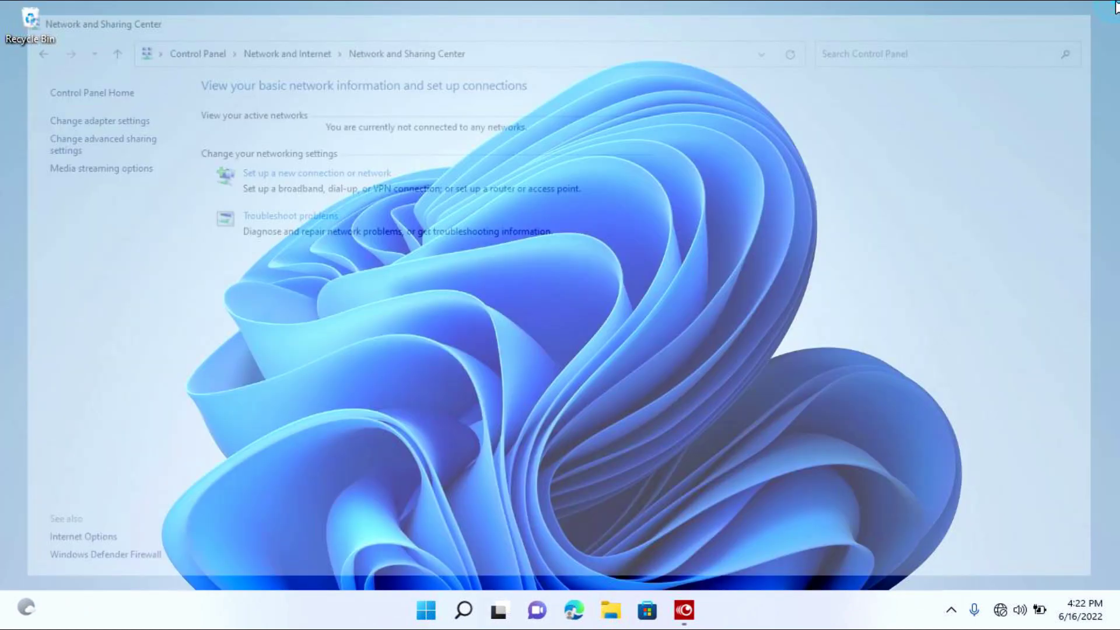
- Turn Wi-Fi on from the quick settings and close the list of available networks
{"action": "left_click", "coordinate": [1000, 610]}
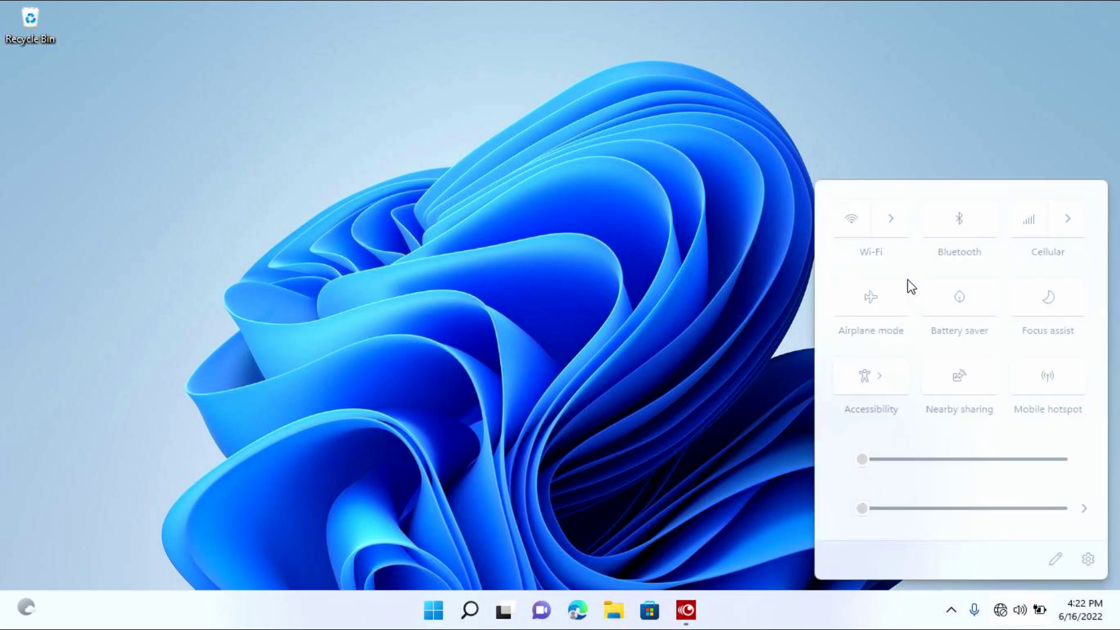
{"action": "left_click", "coordinate": [901, 220]}
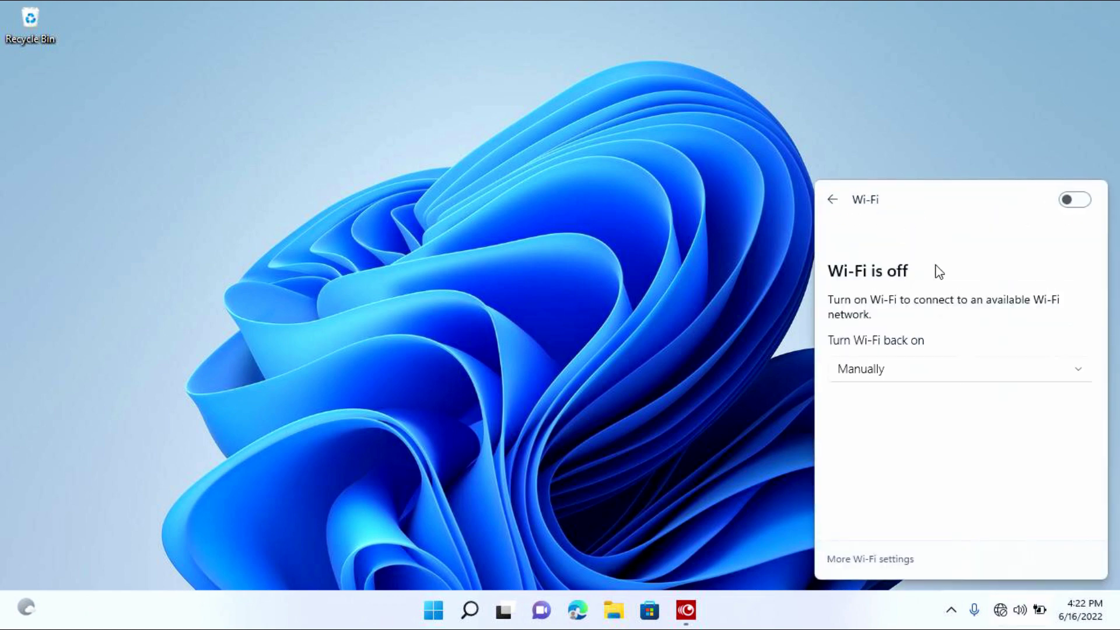
{"action": "left_click", "coordinate": [1083, 200]}
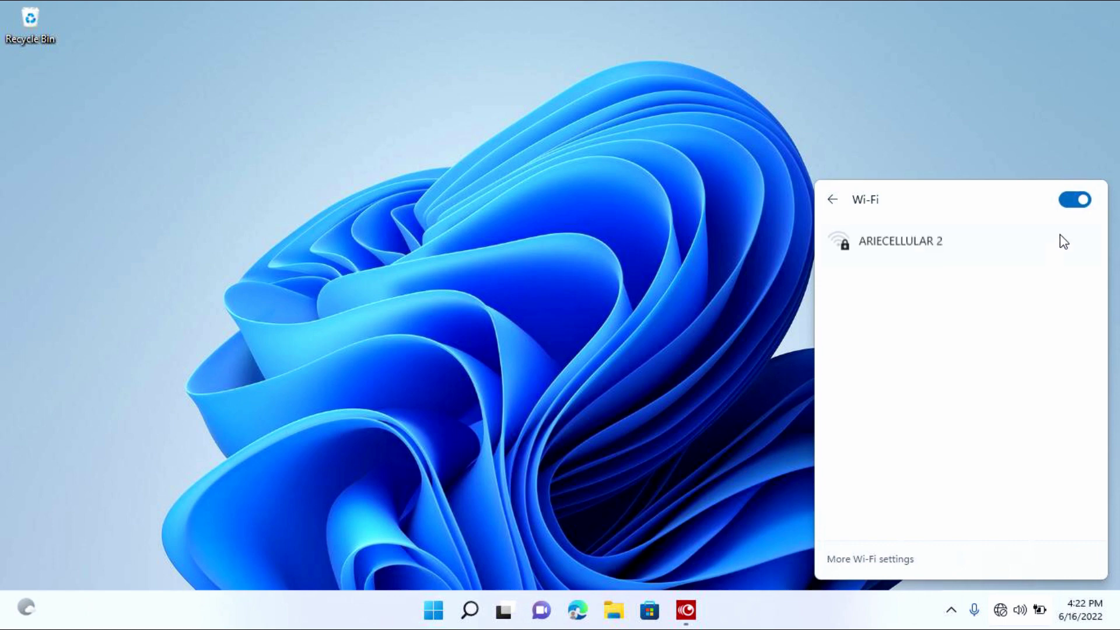
{"action": "left_click", "coordinate": [714, 263]}
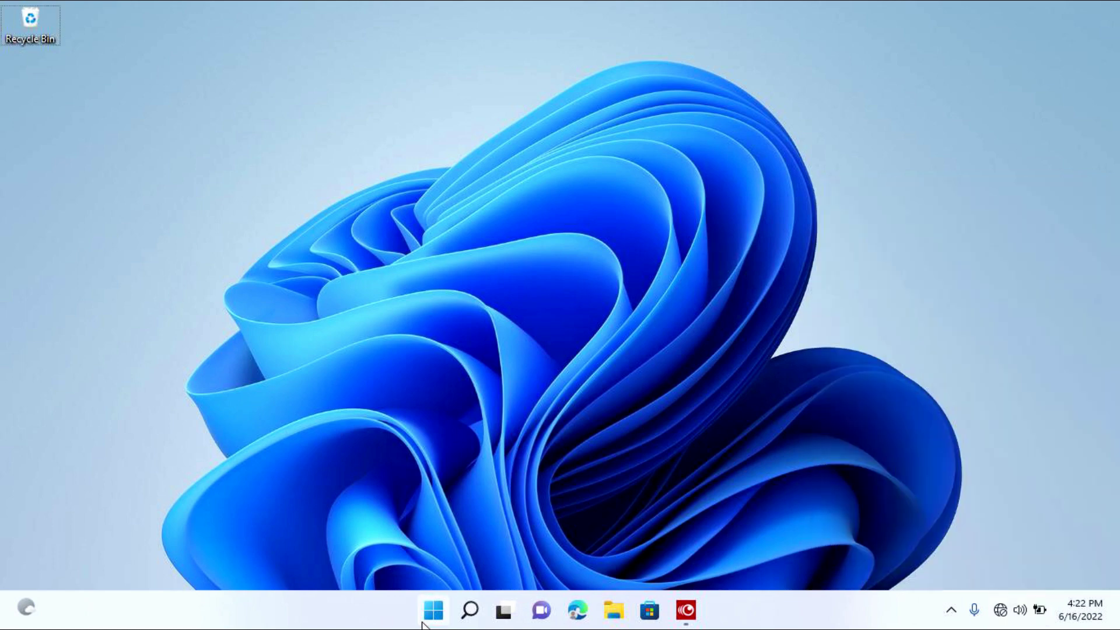
- Open the known Wi-Fi networks list in the Settings app and look through the saved networks
{"action": "left_click", "coordinate": [422, 624]}
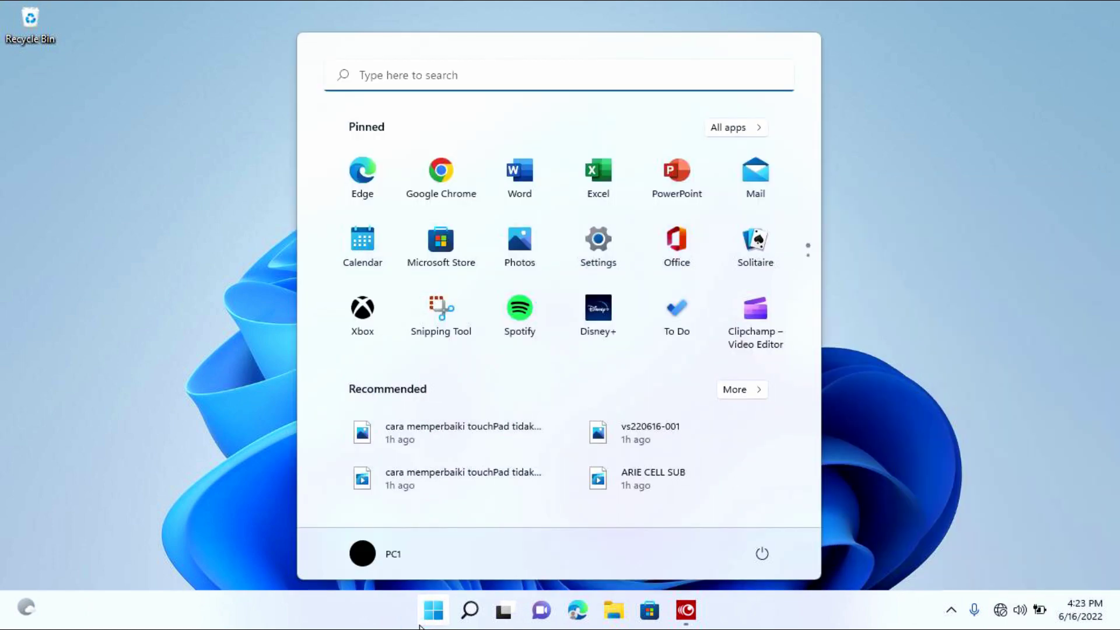
{"action": "left_click", "coordinate": [594, 272]}
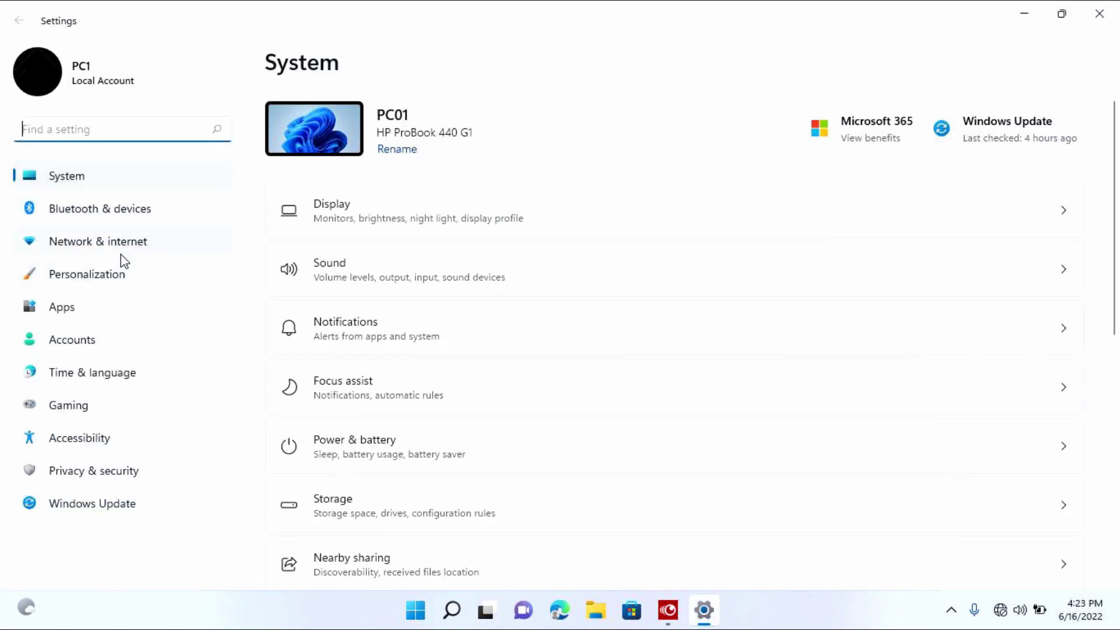
{"action": "left_click", "coordinate": [121, 250]}
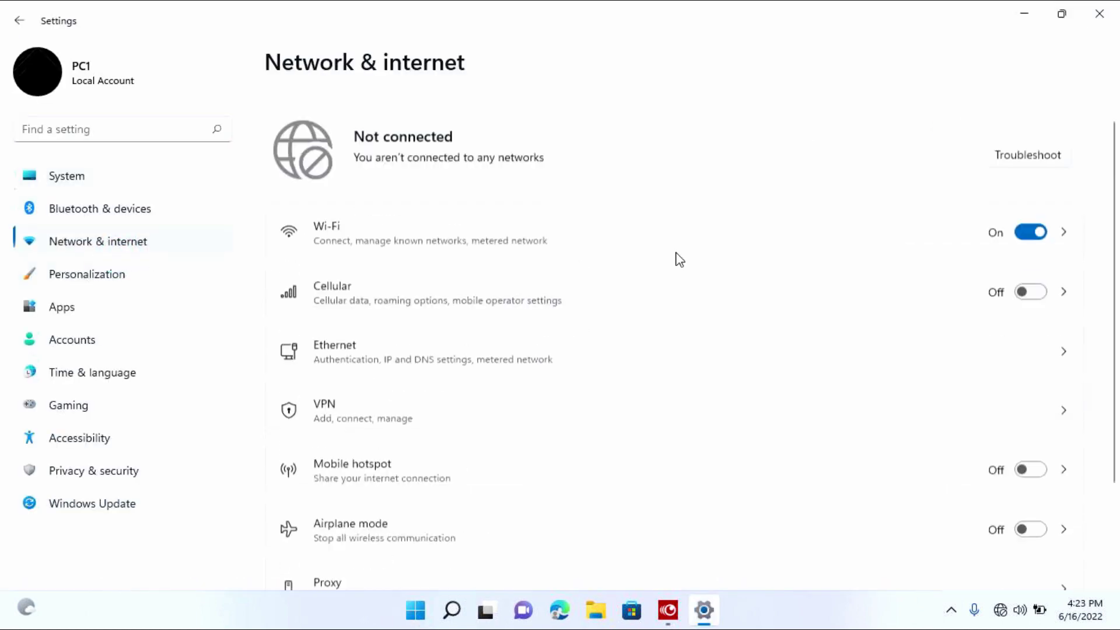
{"action": "left_click", "coordinate": [345, 210]}
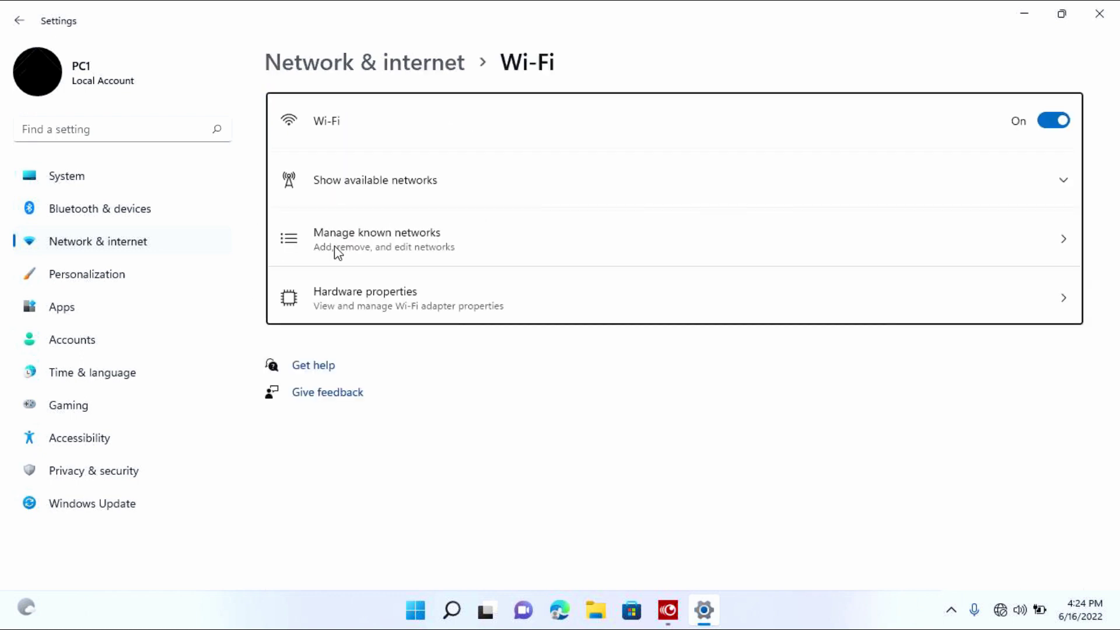
{"action": "left_click", "coordinate": [395, 243]}
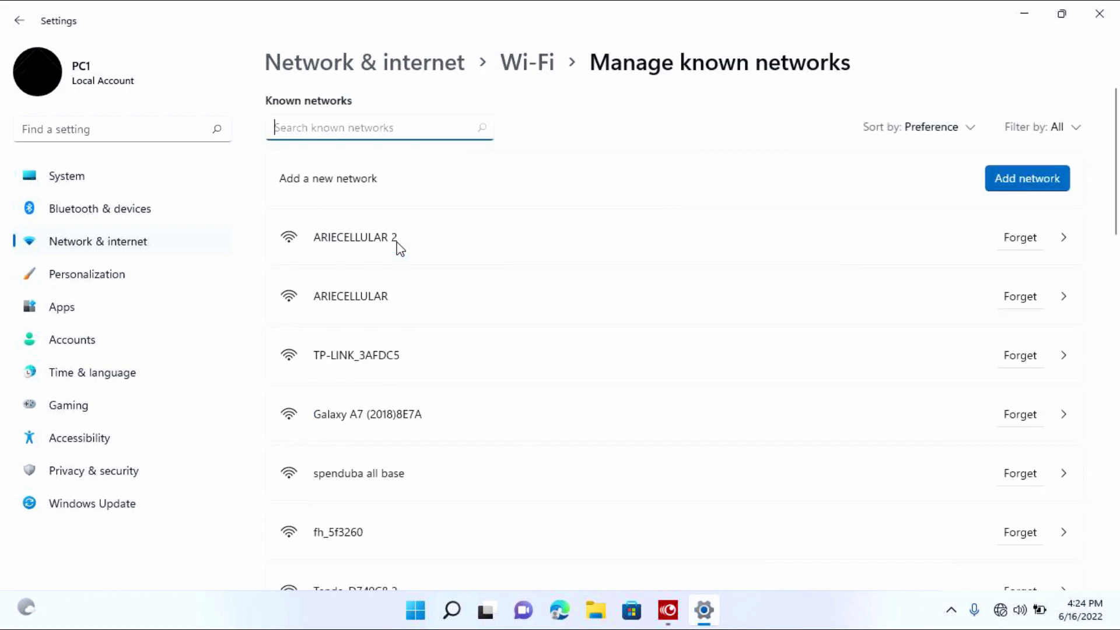
{"action": "scroll", "coordinate": [607, 279], "scroll_direction": "down", "scroll_amount": 9}
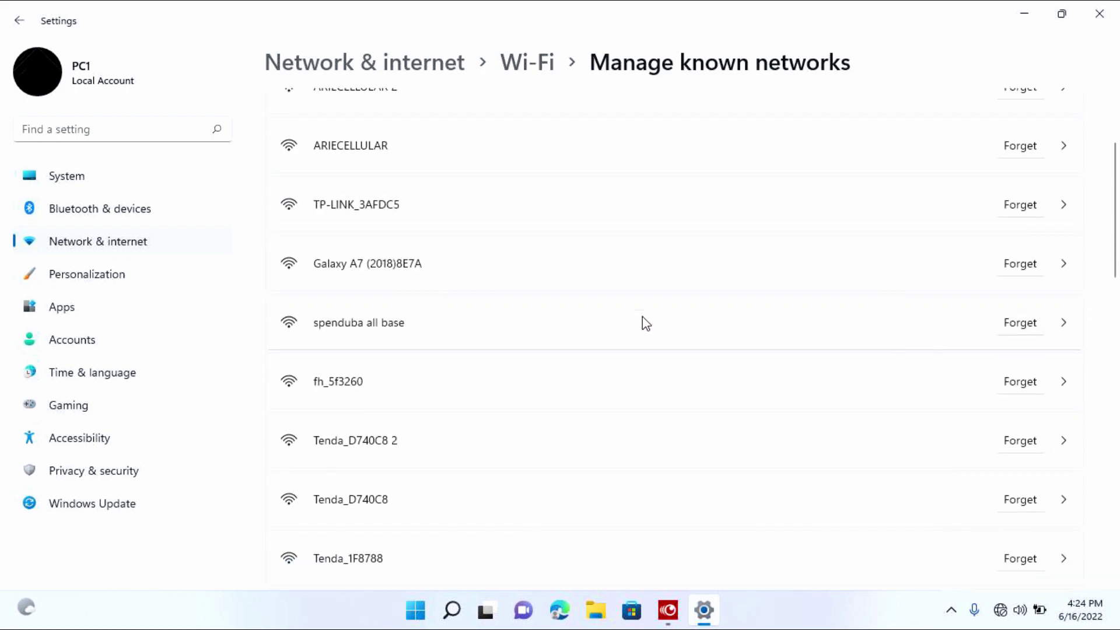
{"action": "scroll", "coordinate": [384, 391], "scroll_direction": "down", "scroll_amount": 12}
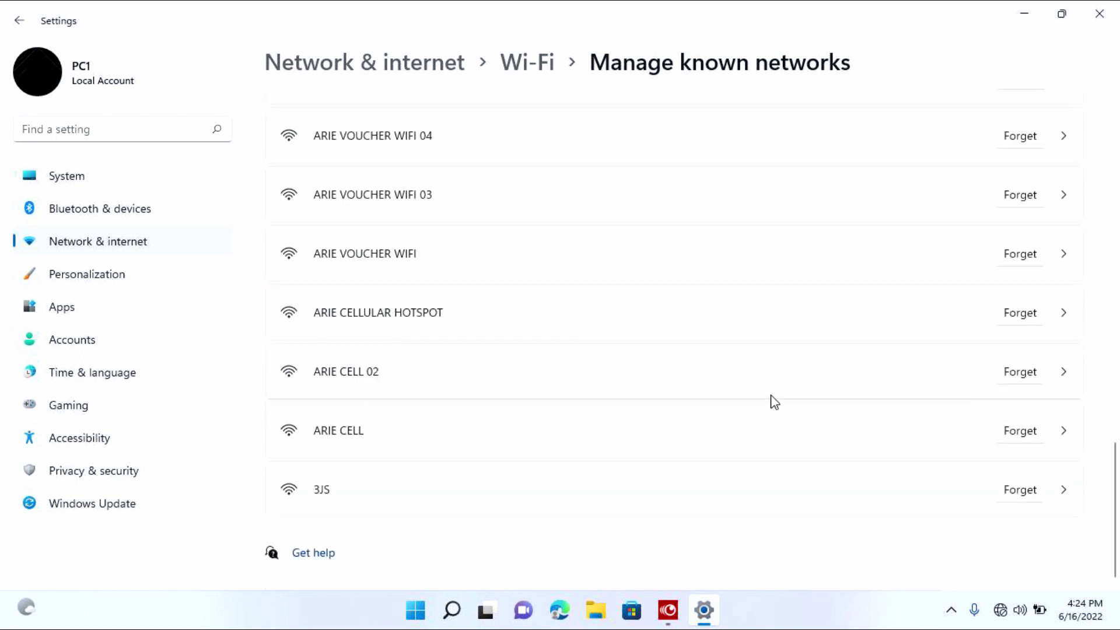
{"action": "scroll", "coordinate": [772, 400], "scroll_direction": "up", "scroll_amount": 20}
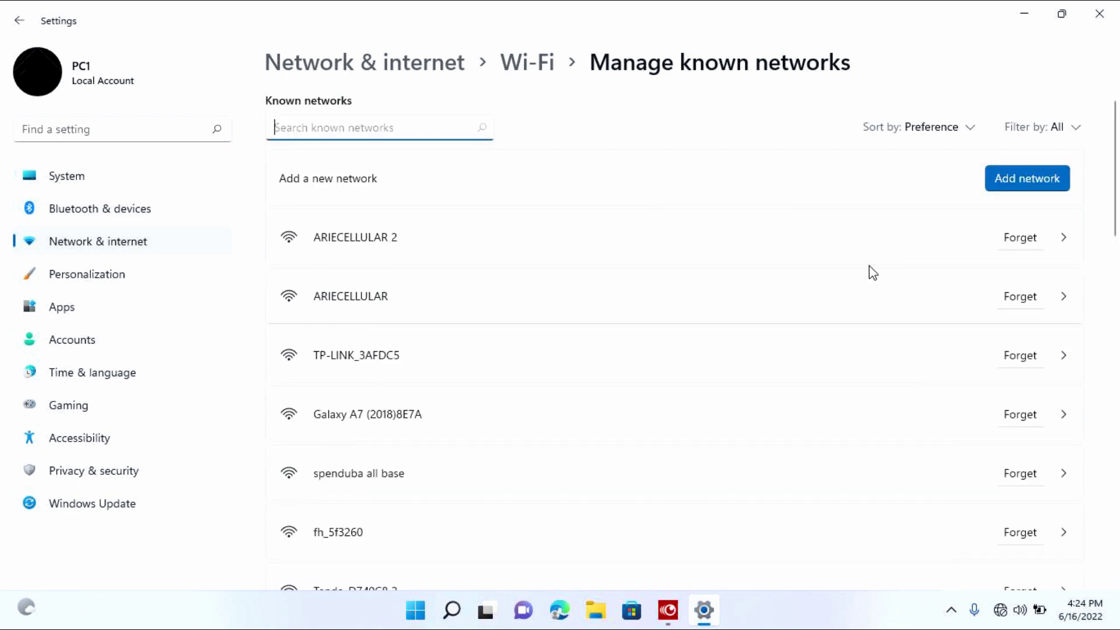
- View the properties of the saved network ARIECELLULAR 2 and return to the known networks list
{"action": "left_click", "coordinate": [1059, 237]}
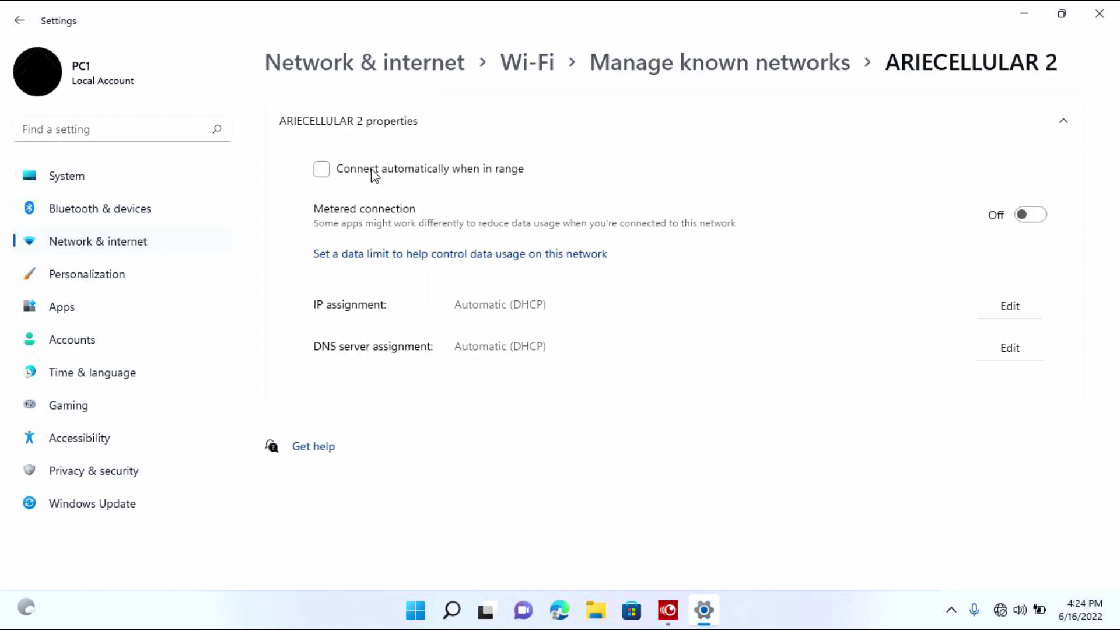
{"action": "left_click", "coordinate": [21, 22]}
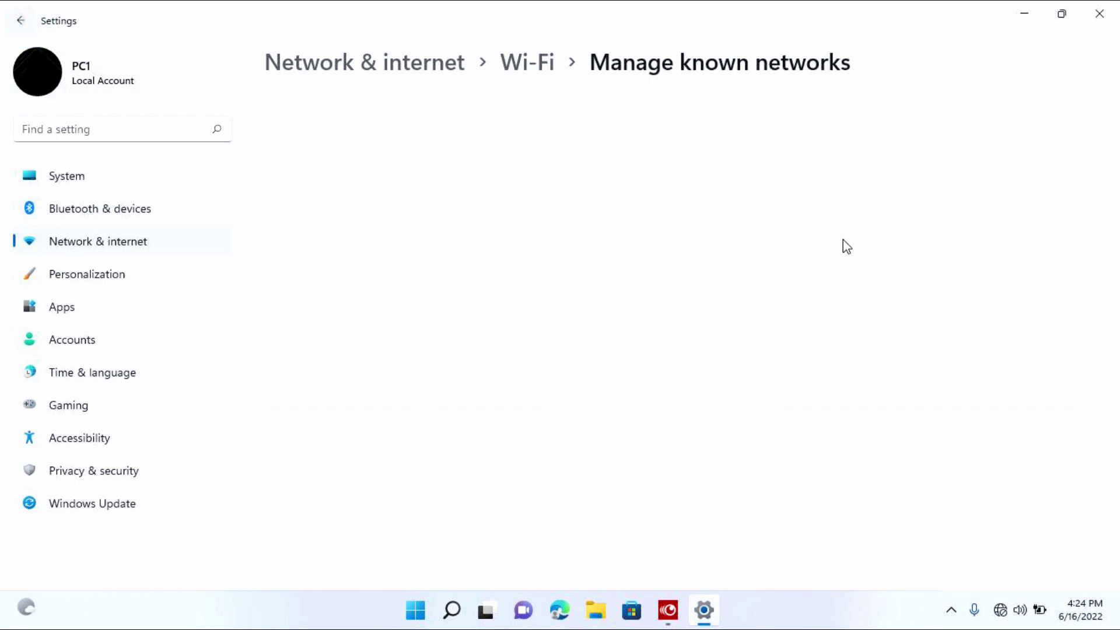
{"action": "scroll", "coordinate": [1023, 251], "scroll_direction": "down", "scroll_amount": 15}
{"action": "scroll", "coordinate": [1021, 245], "scroll_direction": "up", "scroll_amount": 15}
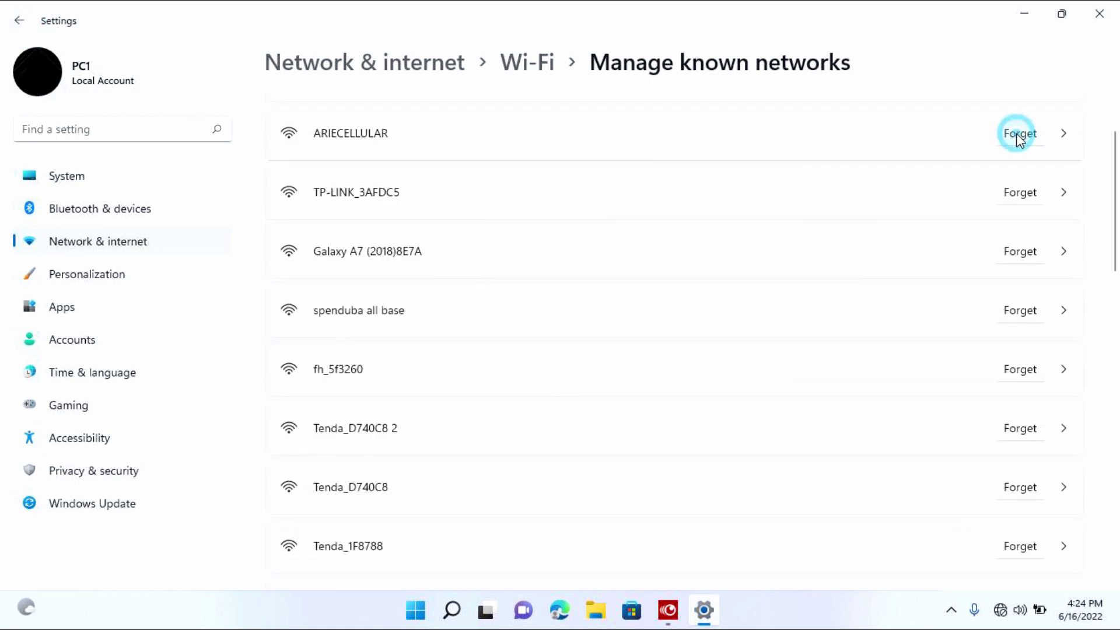
- Forget every saved Wi-Fi network in the known networks list and close the Settings app
{"action": "left_click", "coordinate": [1020, 237]}
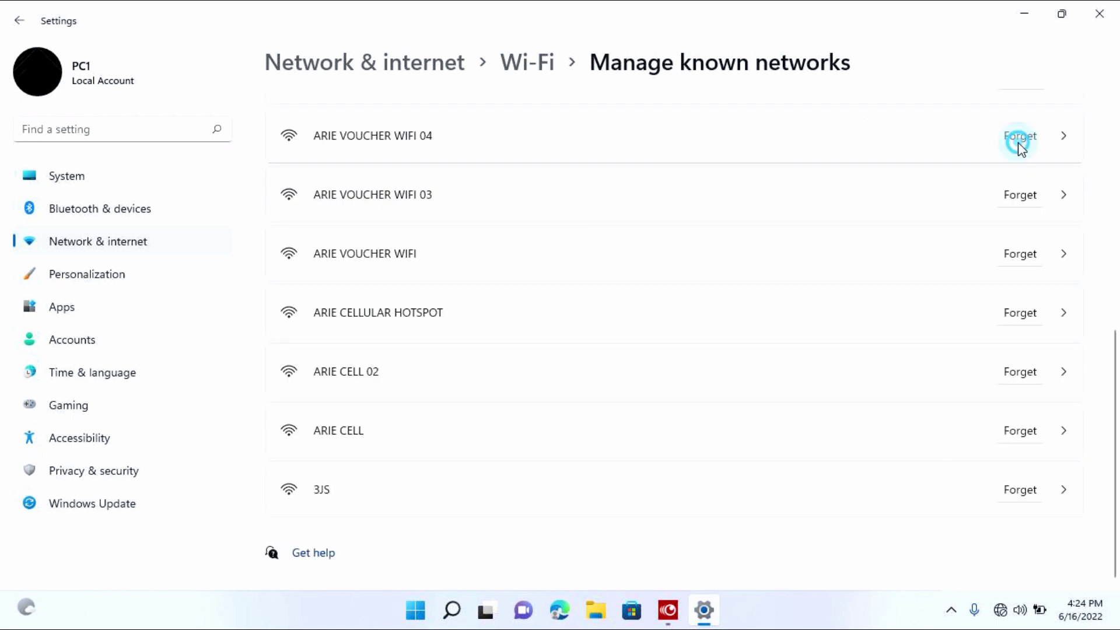
{"action": "scroll", "coordinate": [1017, 237], "scroll_direction": "up", "scroll_amount": 15}
{"action": "left_click", "coordinate": [1018, 237]}
{"action": "left_click", "coordinate": [1020, 237]}
{"action": "left_click", "coordinate": [1020, 237]}
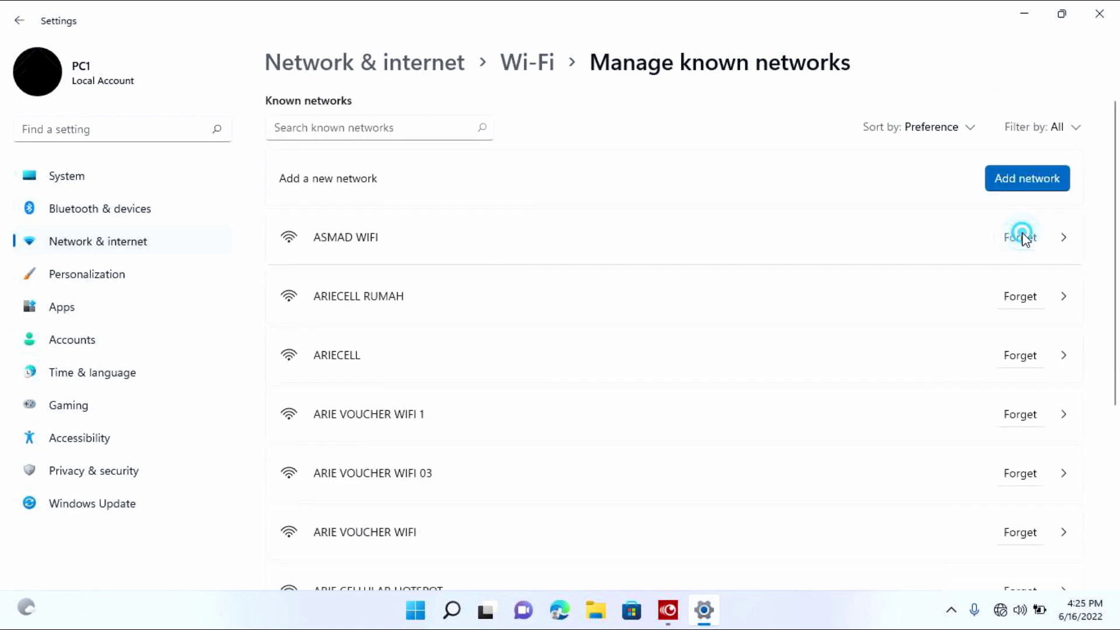
{"action": "left_click", "coordinate": [1021, 237]}
{"action": "left_click", "coordinate": [1021, 237]}
{"action": "left_click", "coordinate": [1021, 237]}
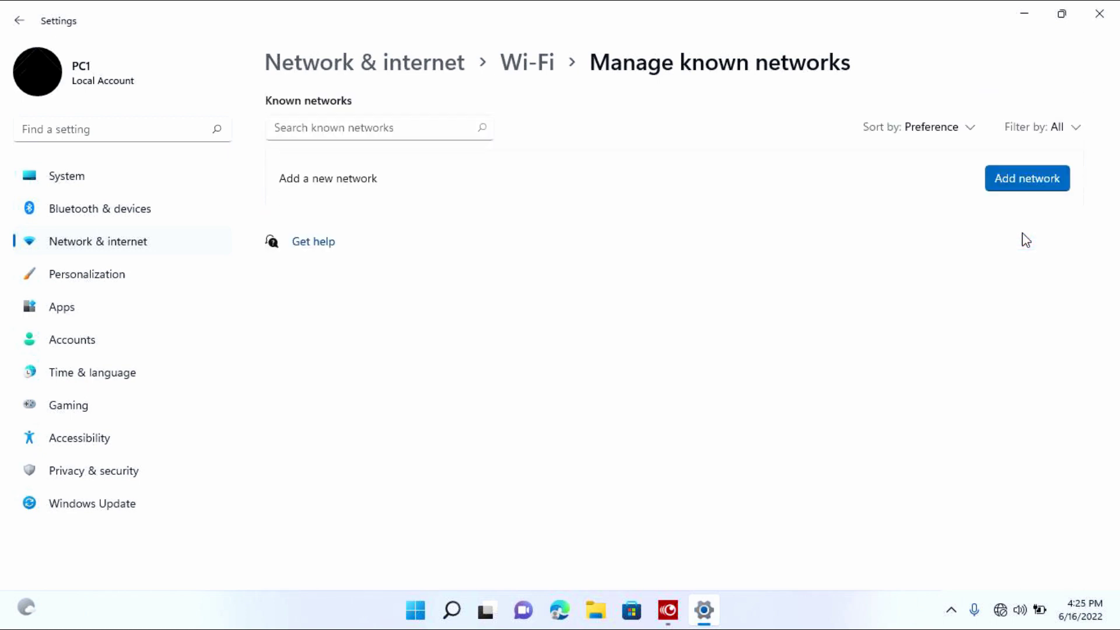
{"action": "left_click", "coordinate": [1021, 237]}
{"action": "left_click", "coordinate": [1021, 237]}
{"action": "left_click", "coordinate": [1021, 237]}
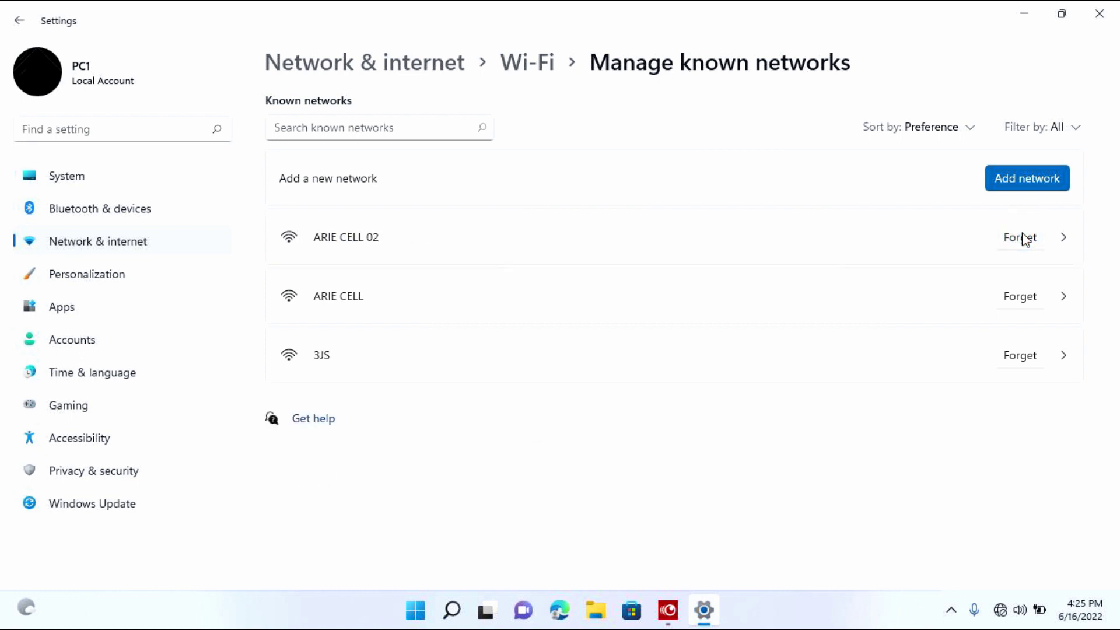
{"action": "left_click", "coordinate": [1021, 237]}
{"action": "left_click", "coordinate": [1021, 237]}
{"action": "left_click", "coordinate": [1021, 237]}
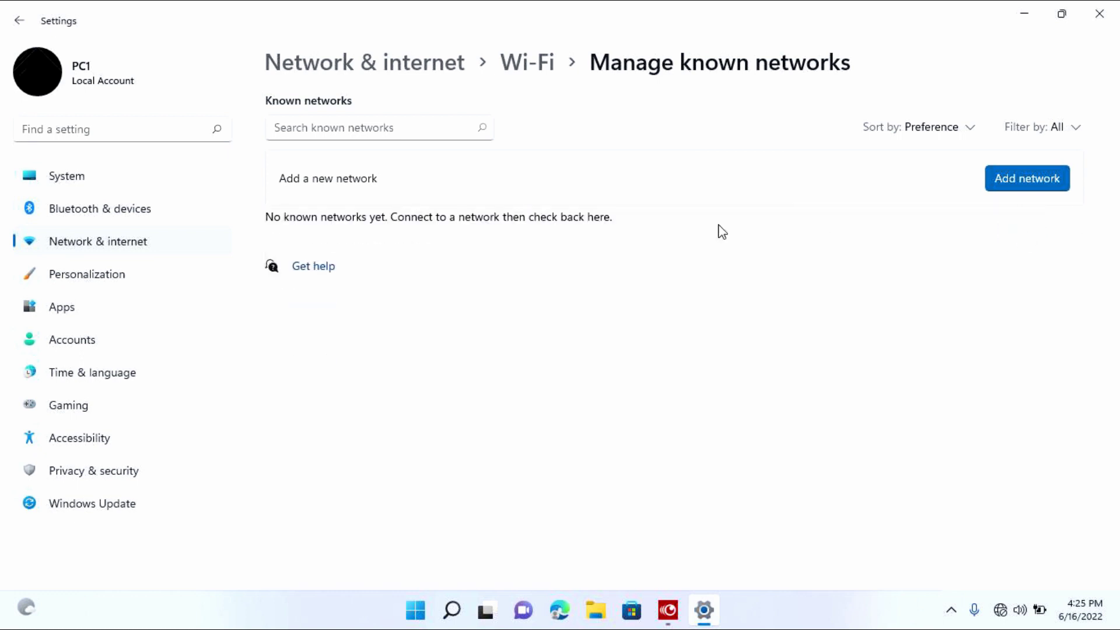
{"action": "left_click", "coordinate": [19, 20]}
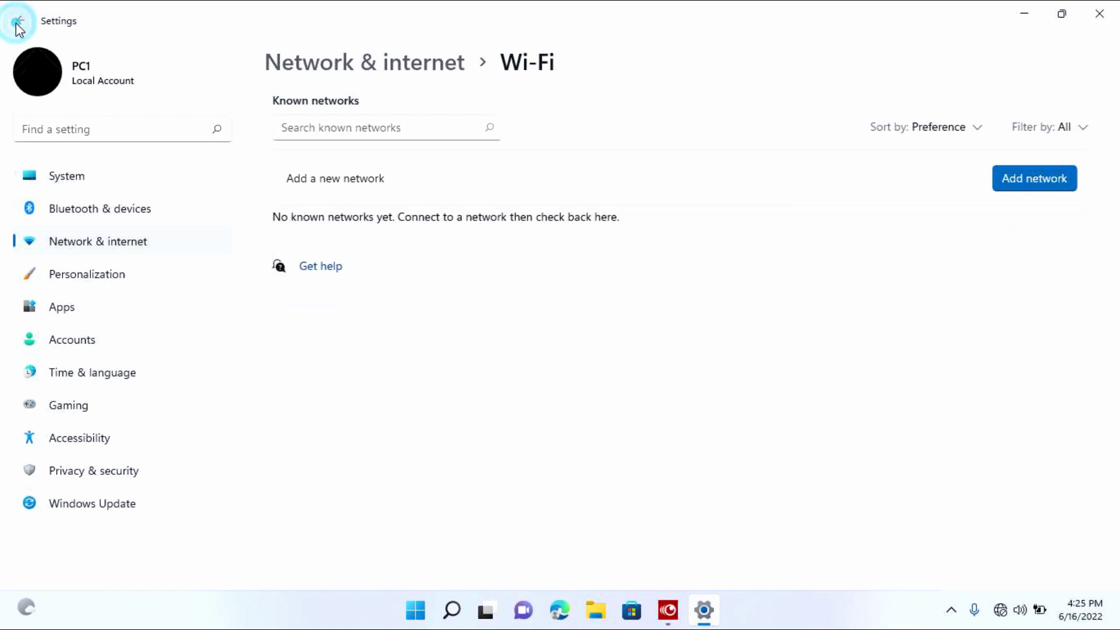
{"action": "left_click", "coordinate": [1100, 9]}
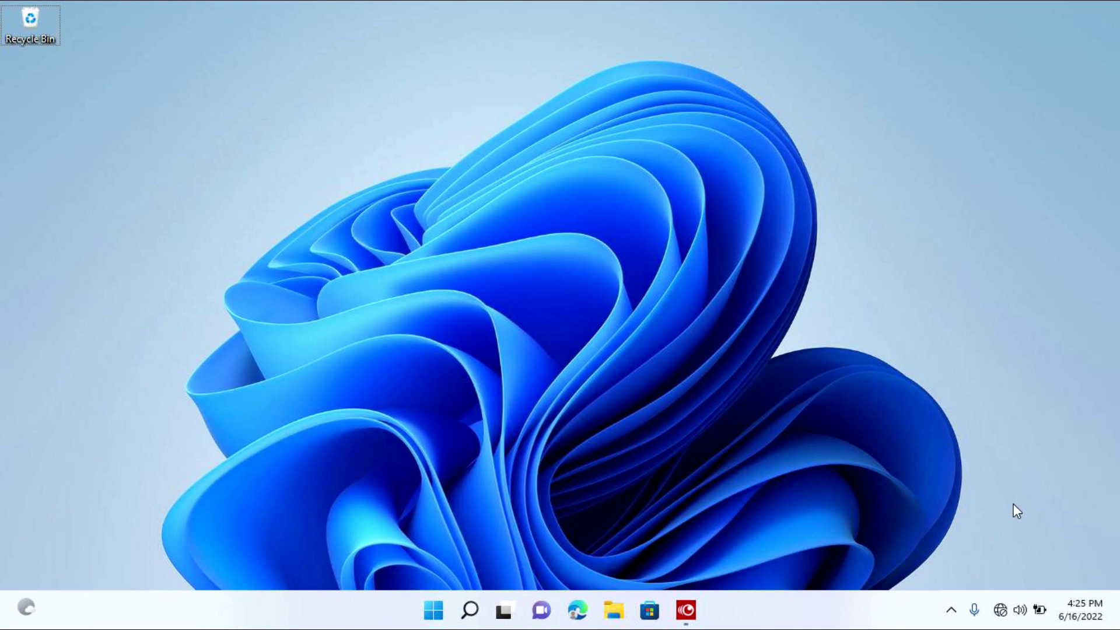
- Show the available Wi-Fi networks from the quick settings and switch Wi-Fi off and back on
{"action": "left_click", "coordinate": [1011, 617]}
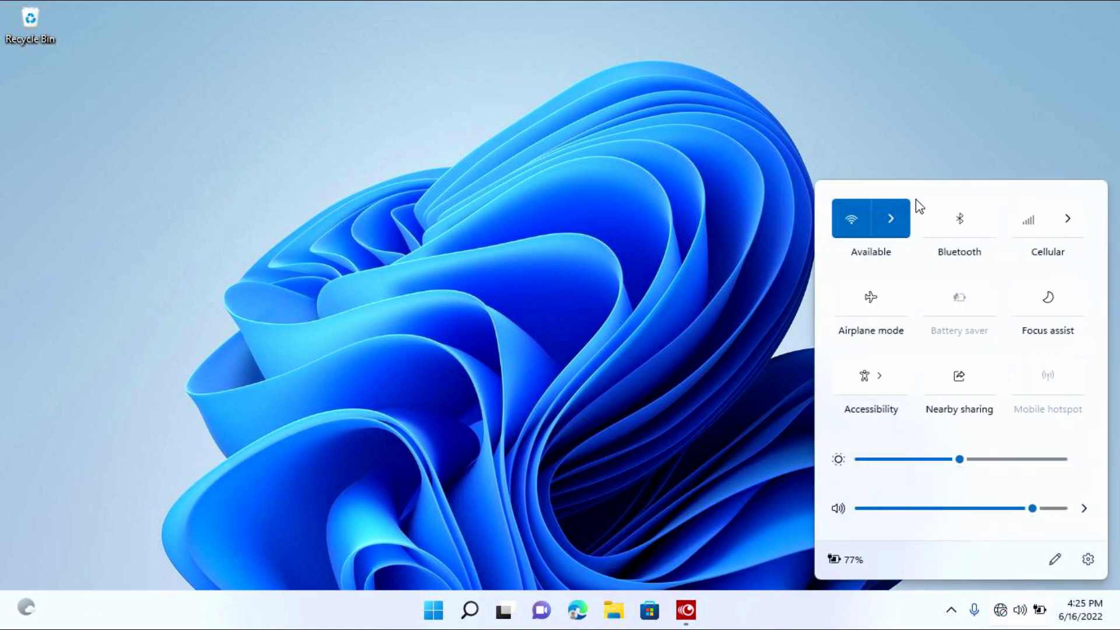
{"action": "left_click", "coordinate": [903, 207]}
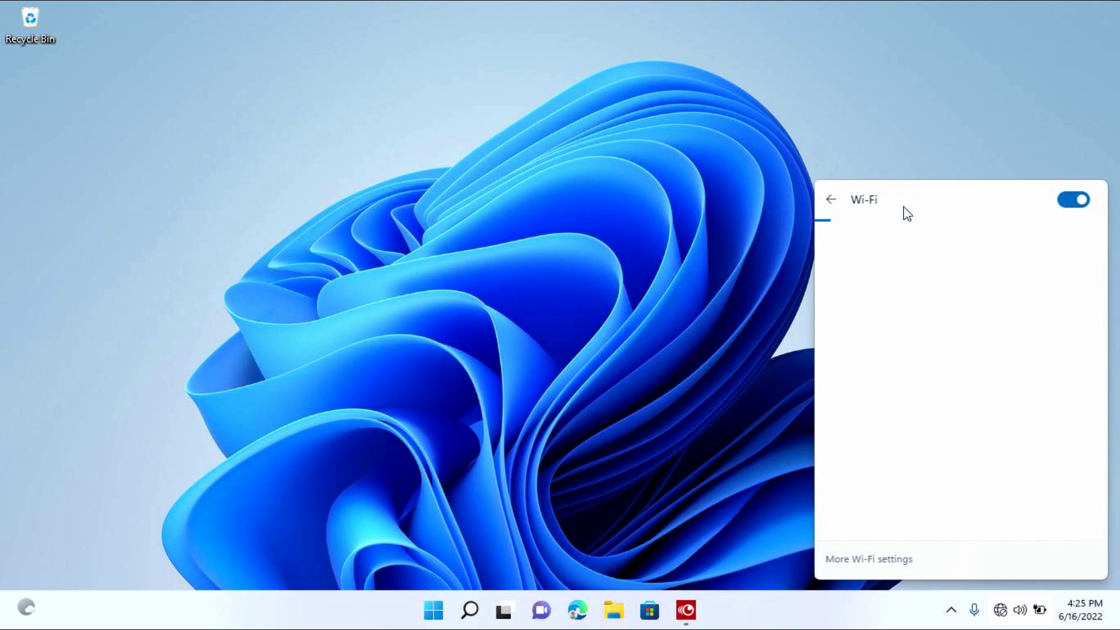
{"action": "left_click", "coordinate": [1078, 202]}
{"action": "left_click", "coordinate": [1071, 205]}
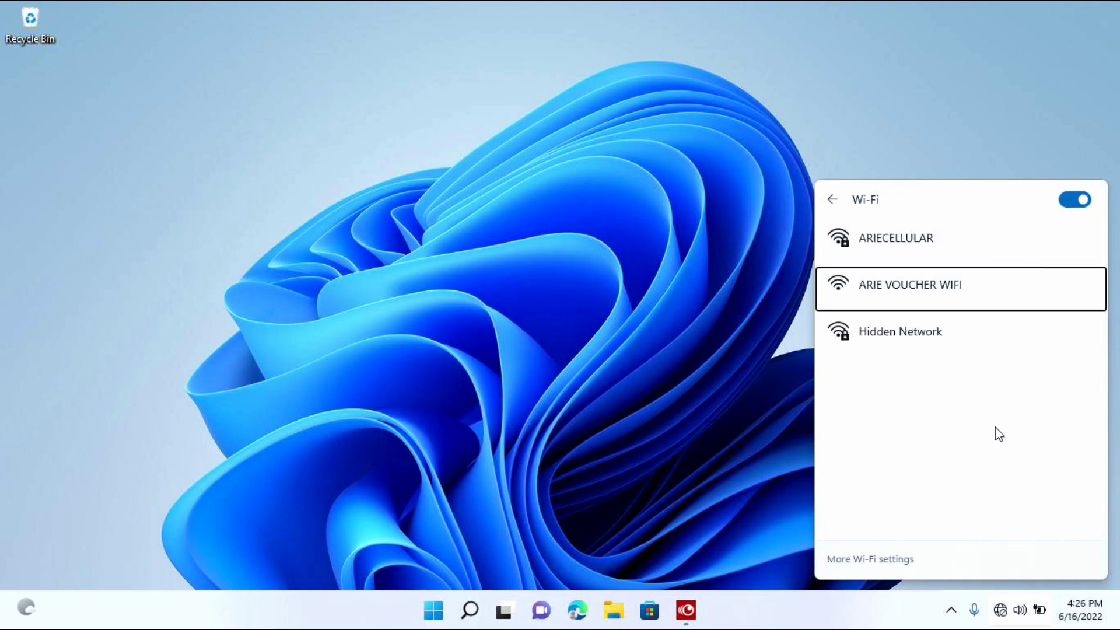
- Connect to the ARIECELLULAR network with automatic connection by entering its network security key, and close the network list
{"action": "left_click", "coordinate": [962, 408]}
{"action": "left_click", "coordinate": [863, 247]}
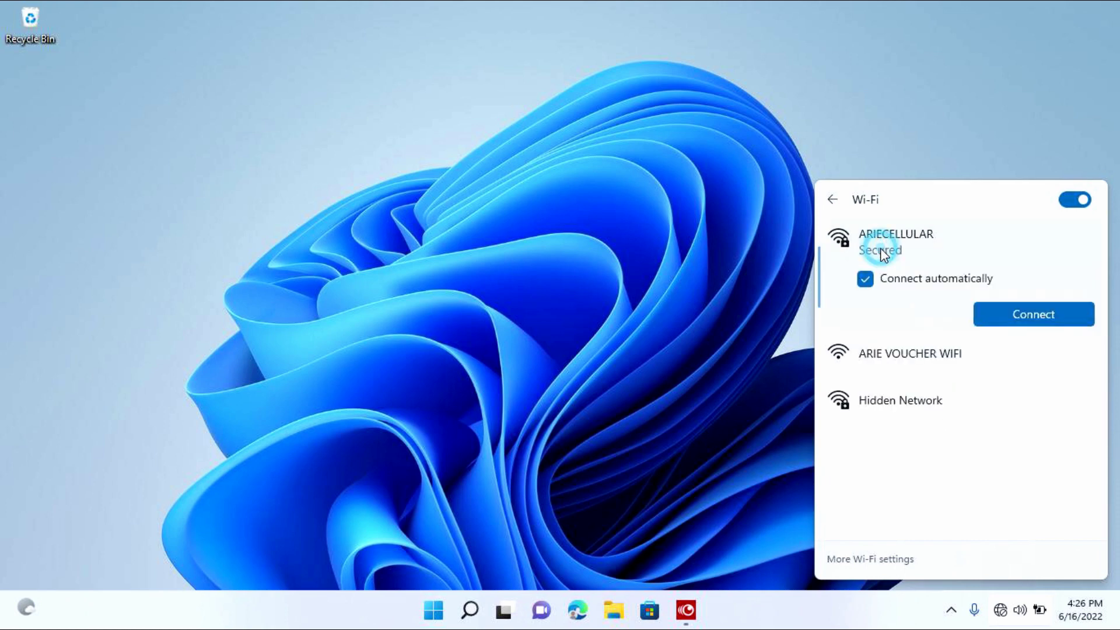
{"action": "left_click", "coordinate": [1042, 315]}
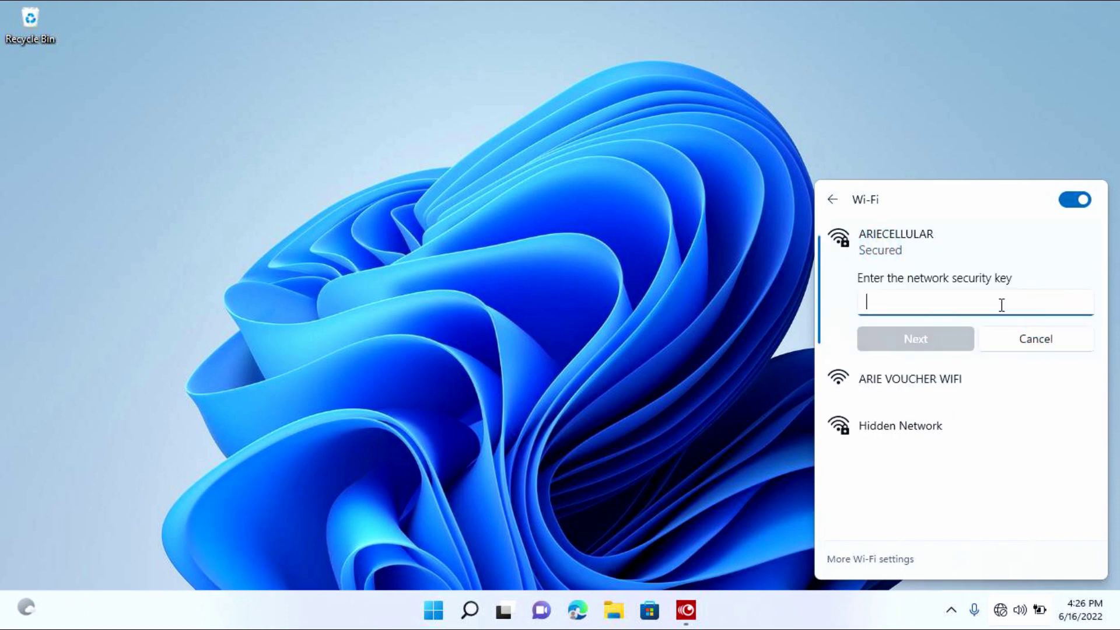
{"action": "type", "text": "•"}
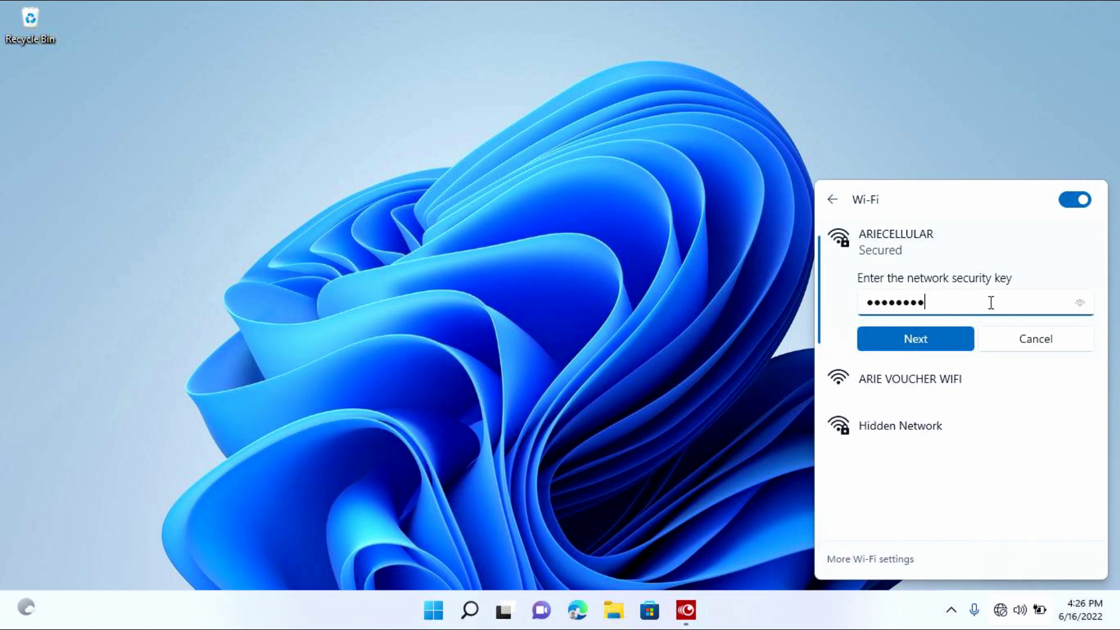
{"action": "left_click_drag", "start_coordinate": [1083, 301], "coordinate": [1082, 301]}
{"action": "left_click", "coordinate": [915, 344]}
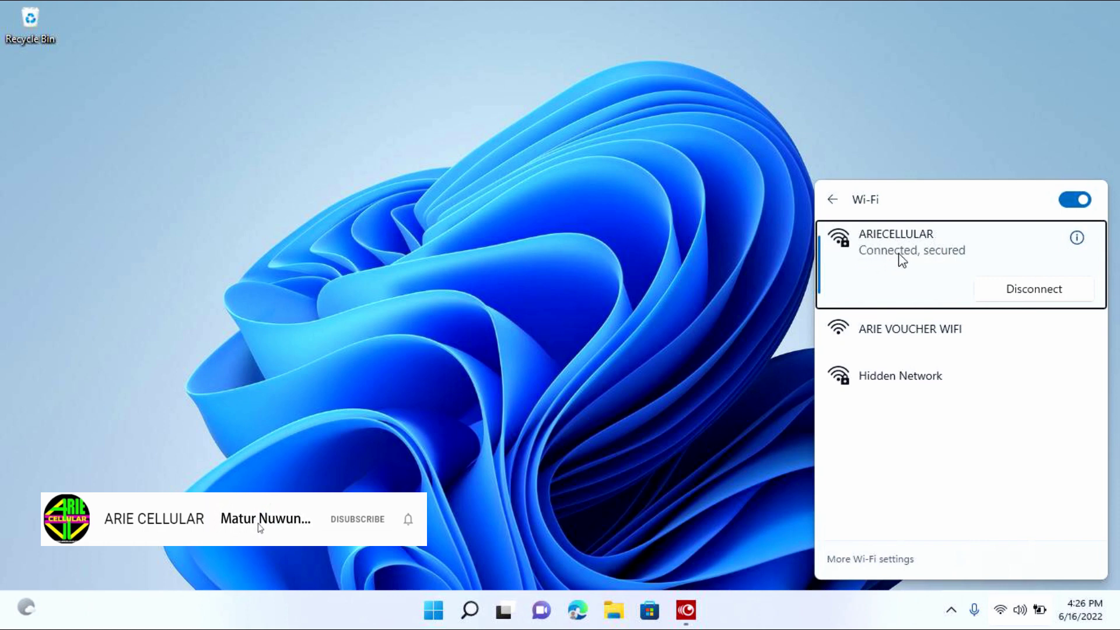
{"action": "left_click", "coordinate": [1002, 614]}
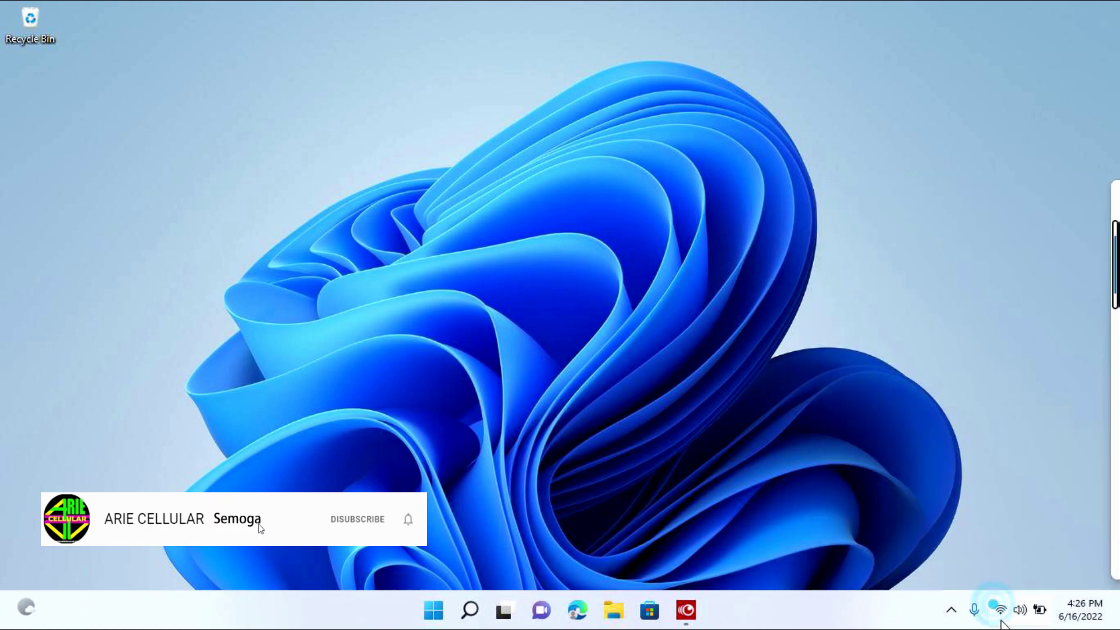
- Test the internet connection by loading Google and YouTube in Google Chrome, and close the browser
{"action": "left_click", "coordinate": [432, 610]}
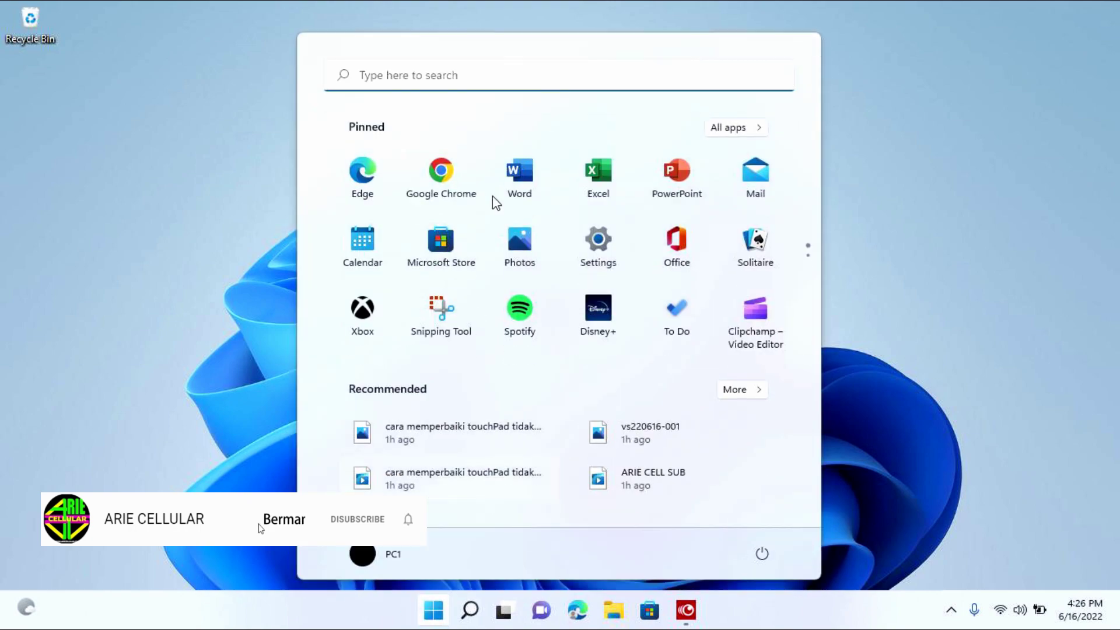
{"action": "left_click", "coordinate": [451, 170]}
{"action": "left_click", "coordinate": [462, 173]}
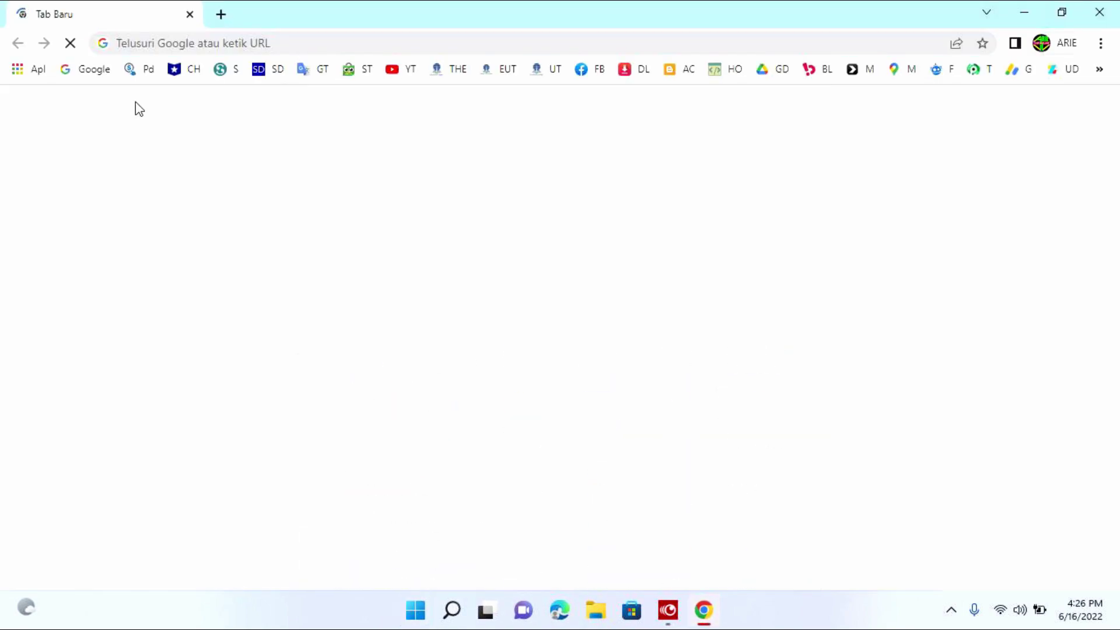
{"action": "left_click", "coordinate": [110, 75]}
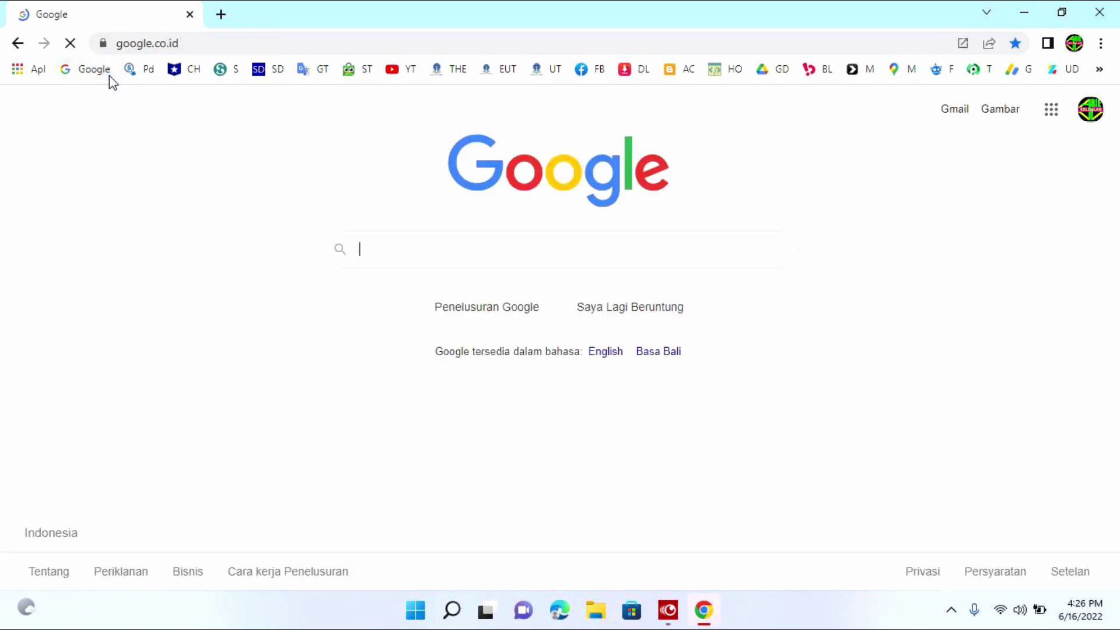
{"action": "left_click", "coordinate": [391, 71]}
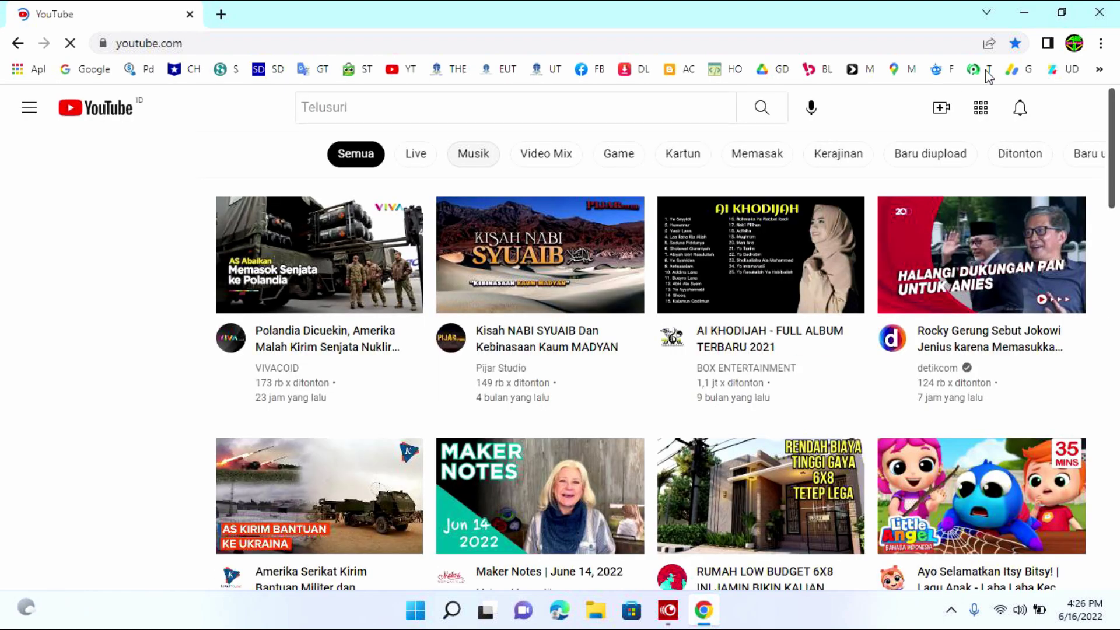
{"action": "left_click", "coordinate": [1100, 14]}
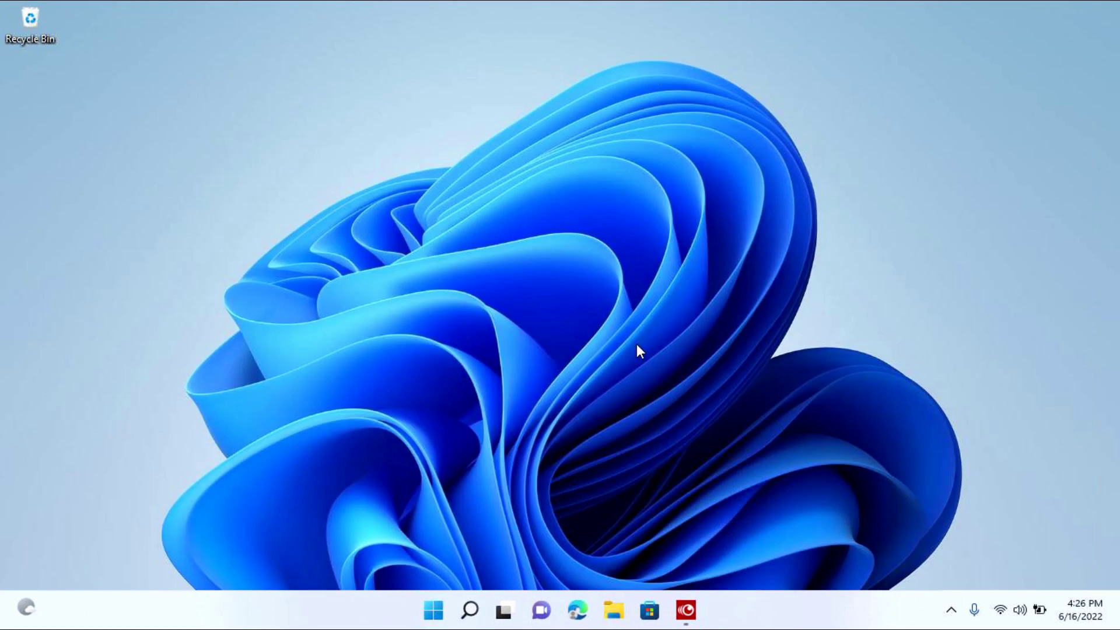